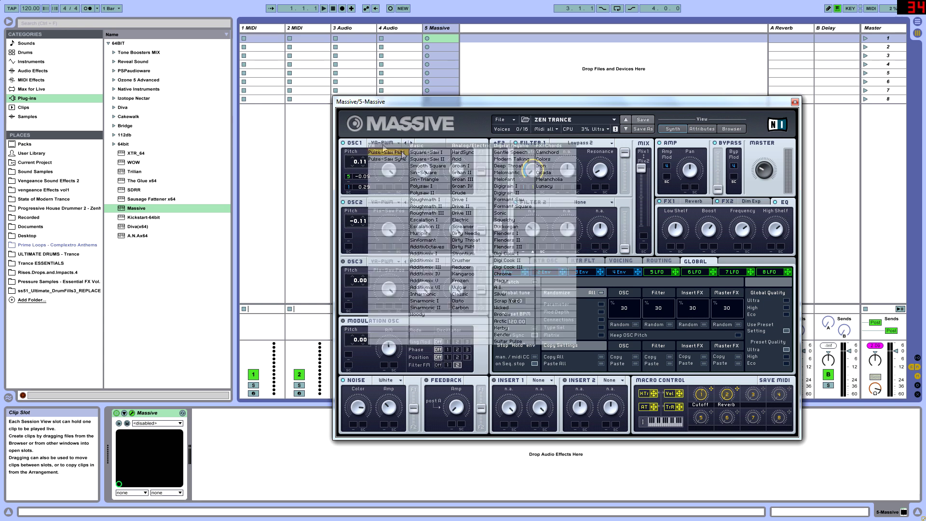
# - Select the Pulse-Saw PWM wavetable for oscillator 1
pyautogui.click(384, 154)
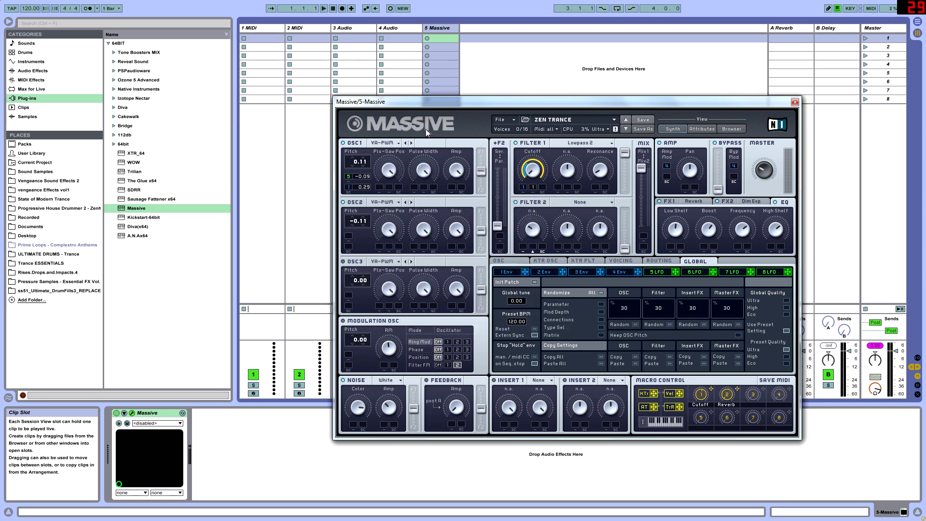
pyautogui.click(395, 144)
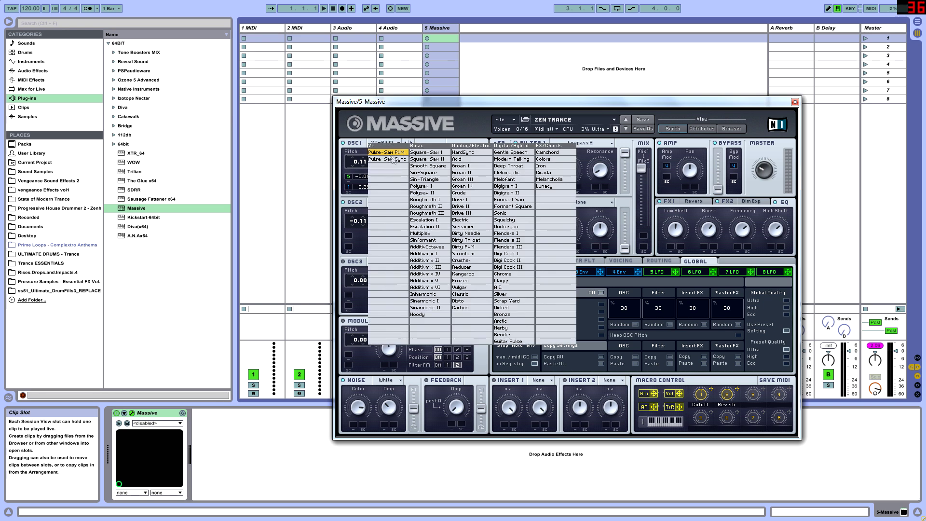
pyautogui.click(404, 153)
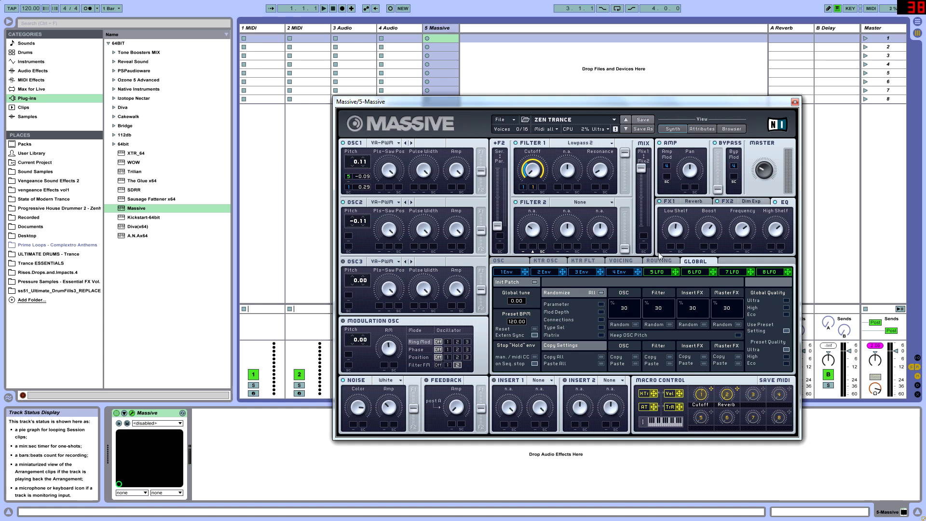
# - Check the synth's voicing and unison settings and return to the general oscillator settings
pyautogui.click(619, 261)
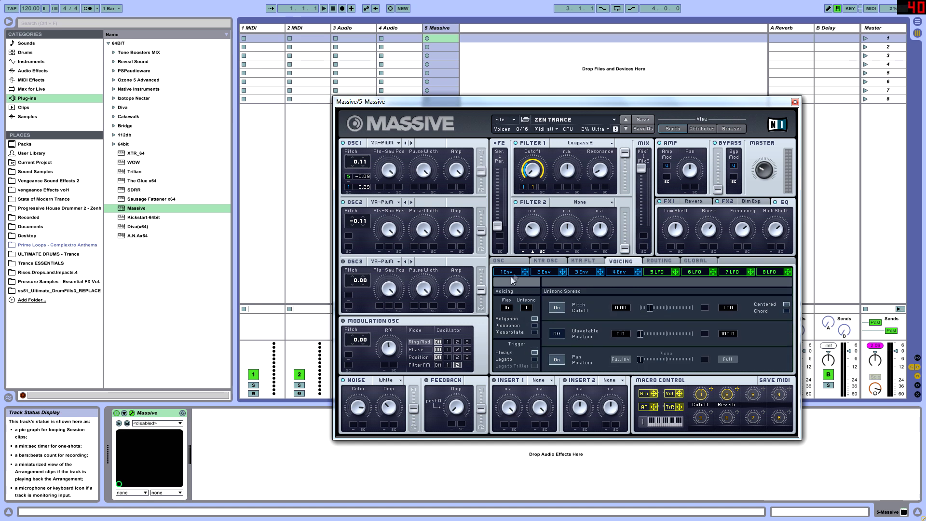
pyautogui.click(504, 262)
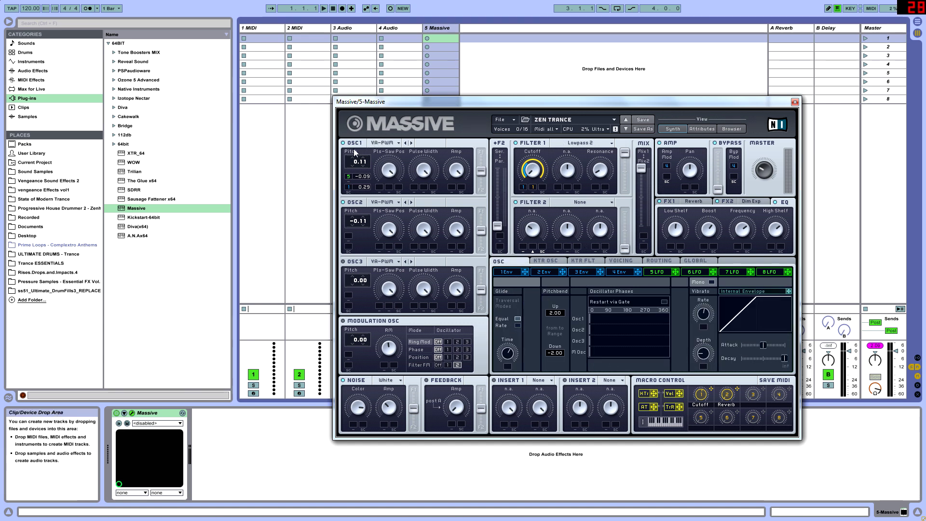
# - Examine the available wavetables for oscillator 1 and the noise types of the noise generator
pyautogui.moveTo(369, 107); pyautogui.dragTo(256, 125)
pyautogui.click(278, 162)
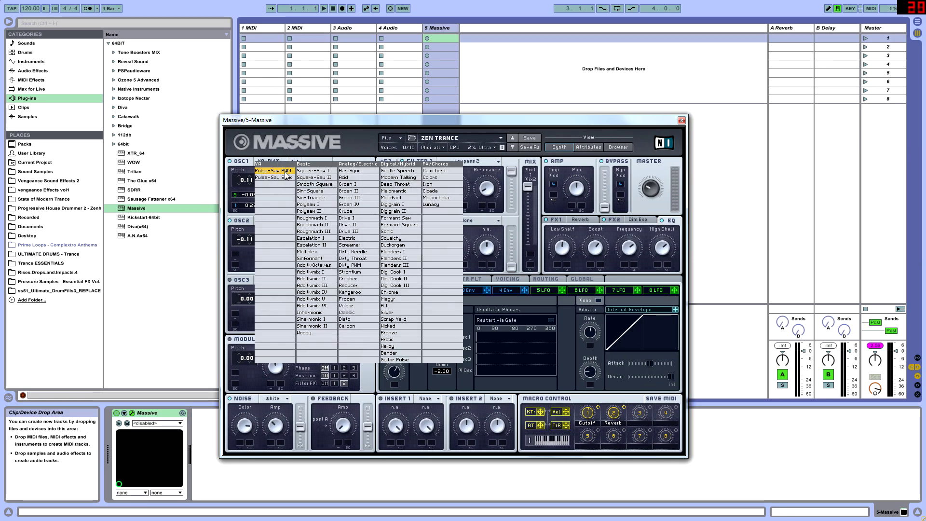
pyautogui.click(223, 162)
pyautogui.click(268, 162)
pyautogui.click(285, 174)
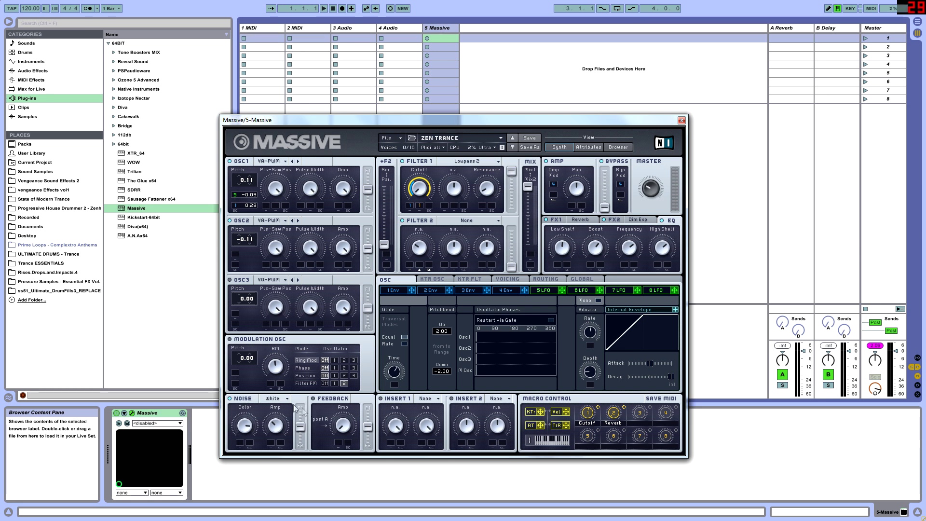
pyautogui.click(273, 398)
pyautogui.click(284, 386)
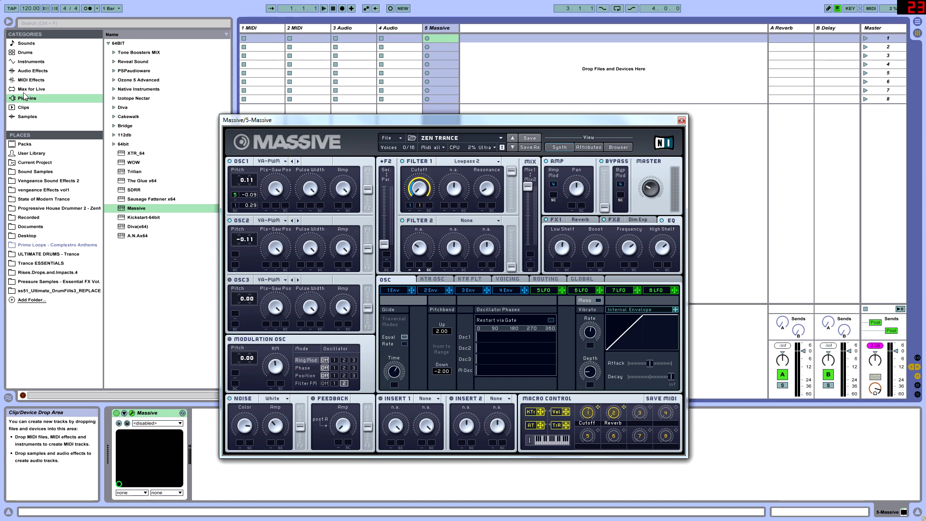
# - Add an Auto Filter to the Massive track and set its cutoff to 2.59 kHz with a Q of 2.30
pyautogui.click(32, 71)
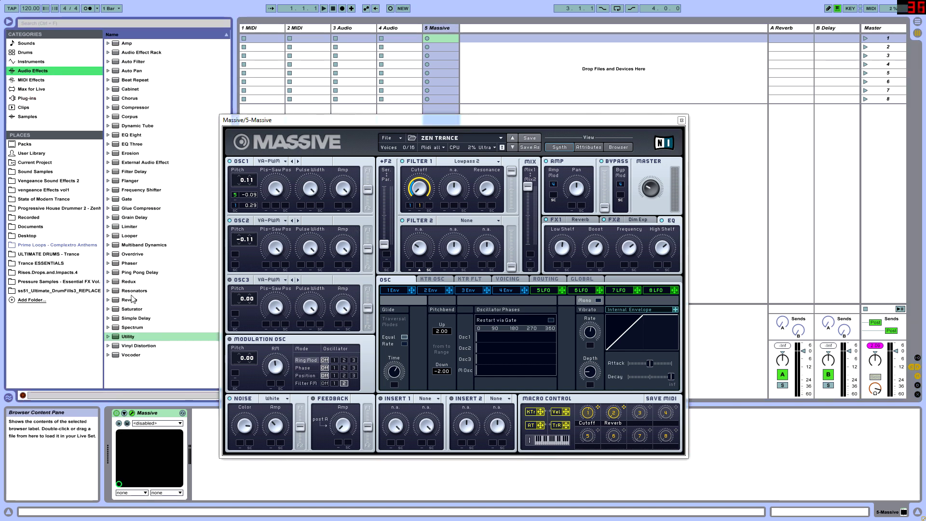
pyautogui.doubleClick(130, 63)
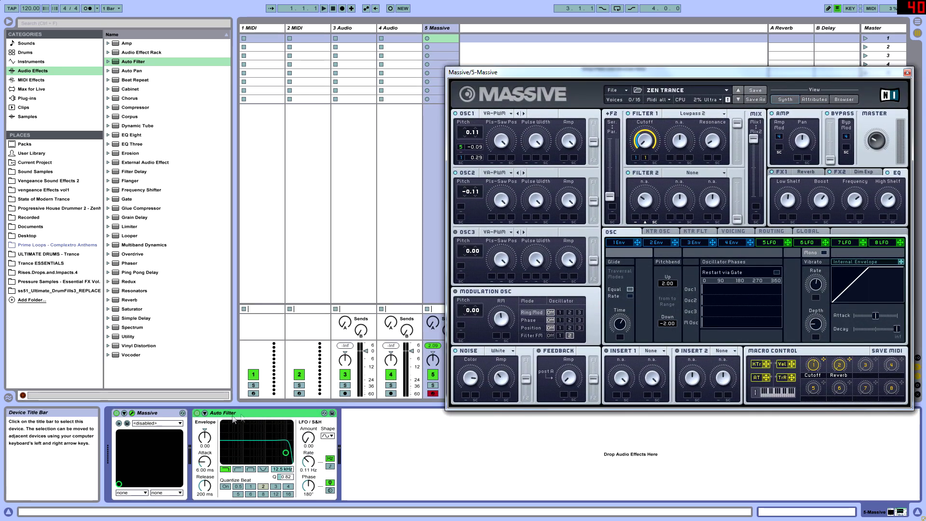
pyautogui.click(204, 413)
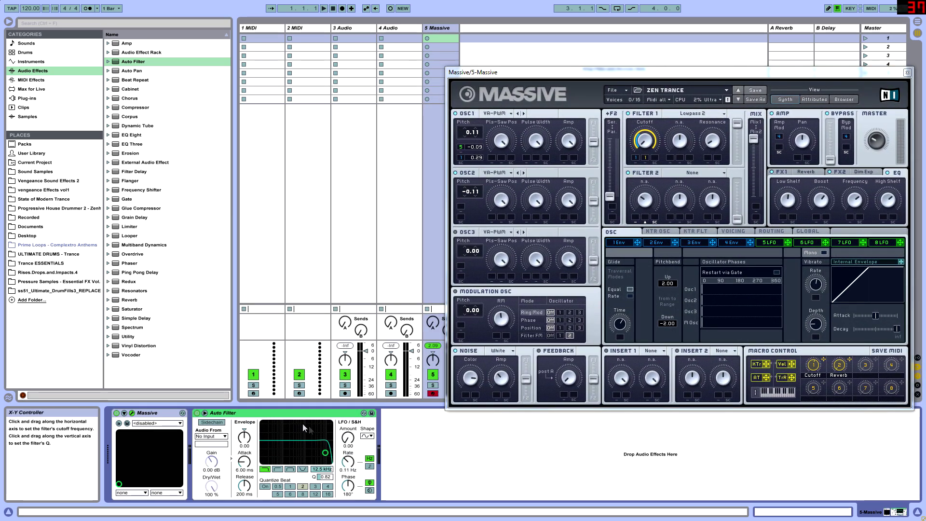
pyautogui.moveTo(325, 453)
pyautogui.mouseDown()
pyautogui.moveTo(287, 450)
pyautogui.moveTo(330, 452)
pyautogui.moveTo(304, 451)
pyautogui.moveTo(323, 472)
pyautogui.moveTo(322, 452)
pyautogui.moveTo(322, 498)
pyautogui.moveTo(322, 446)
pyautogui.mouseUp()
# - Look through the filter types for Massive's Filter 1 and select Lowpass 2
pyautogui.click(717, 140)
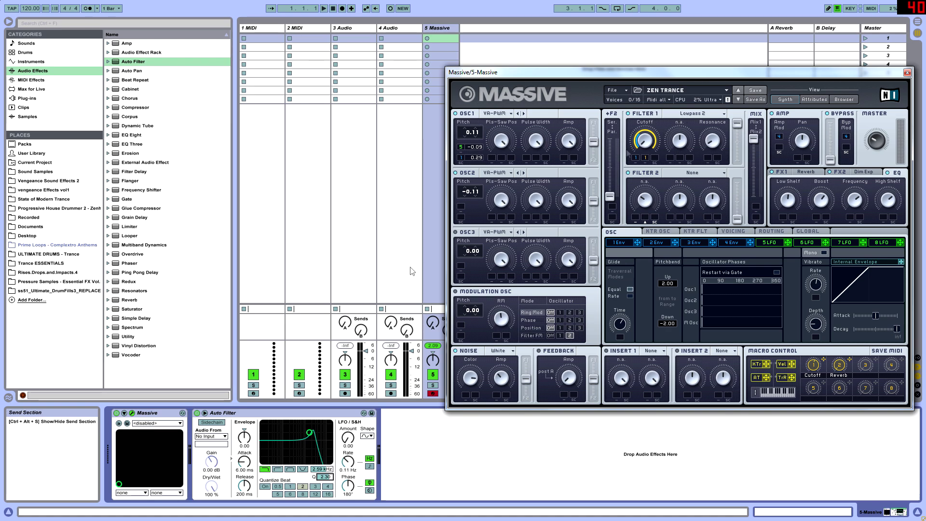
pyautogui.moveTo(566, 68); pyautogui.dragTo(531, 72)
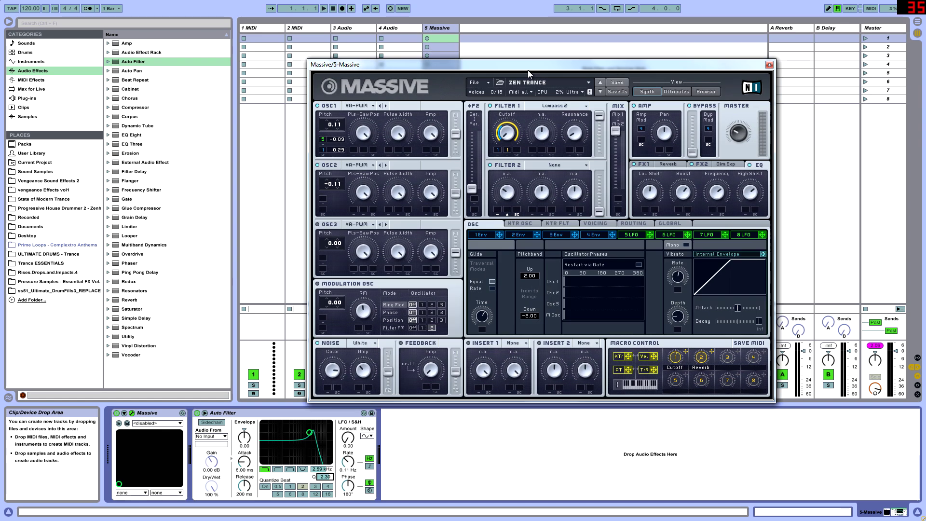
pyautogui.click(557, 105)
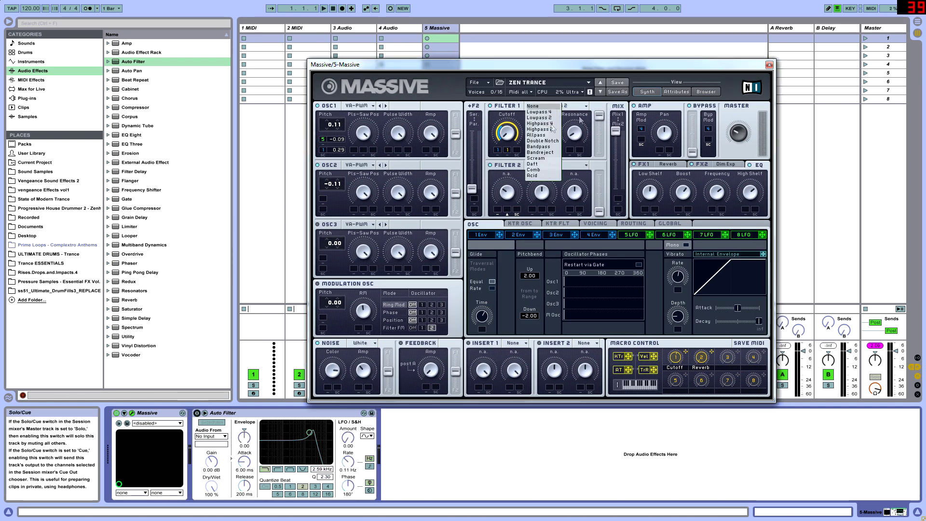
pyautogui.click(543, 118)
pyautogui.click(557, 106)
pyautogui.click(548, 121)
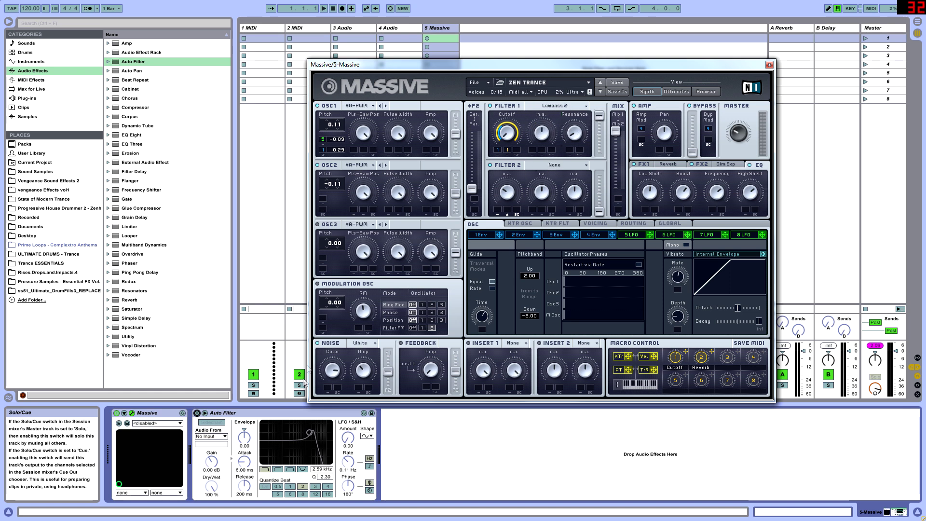
# - Delete the Auto Filter from the Massive track
pyautogui.click(322, 415)
pyautogui.press('Delete')
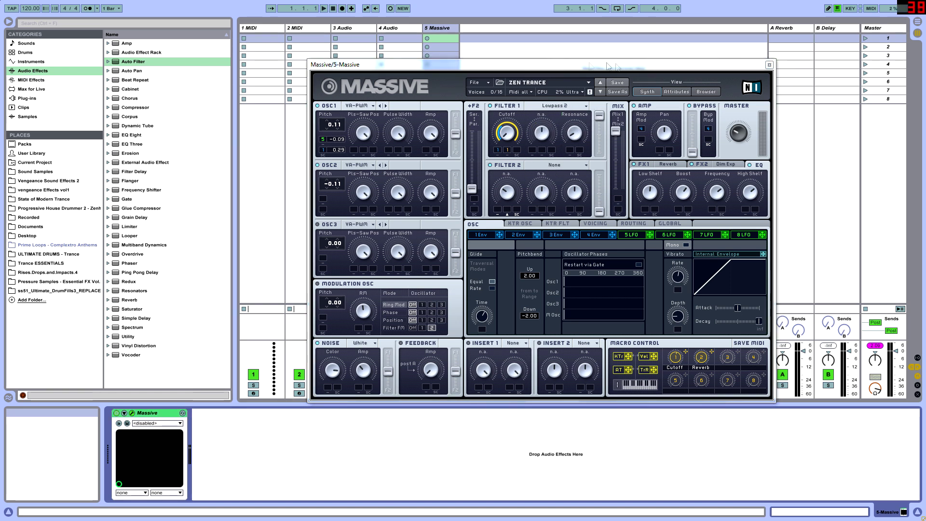
pyautogui.moveTo(522, 67); pyautogui.dragTo(494, 103)
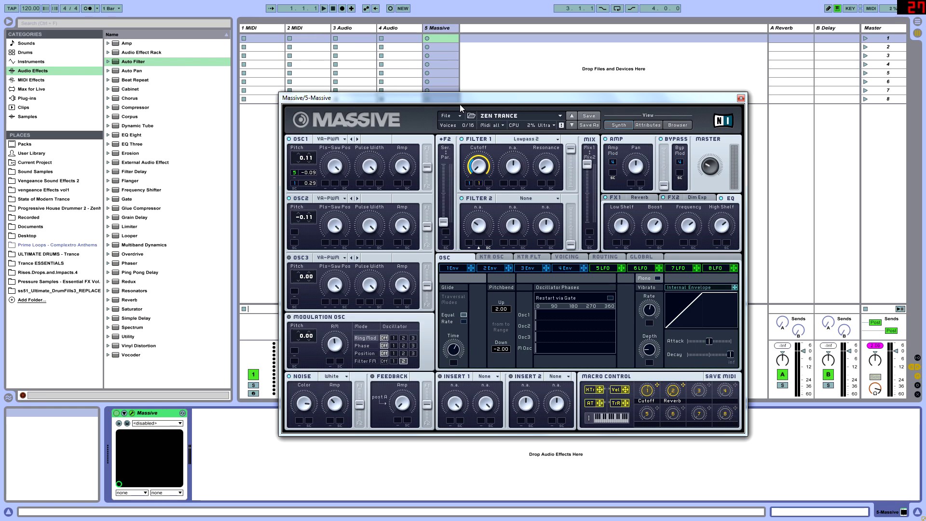
pyautogui.moveTo(460, 104); pyautogui.dragTo(466, 70)
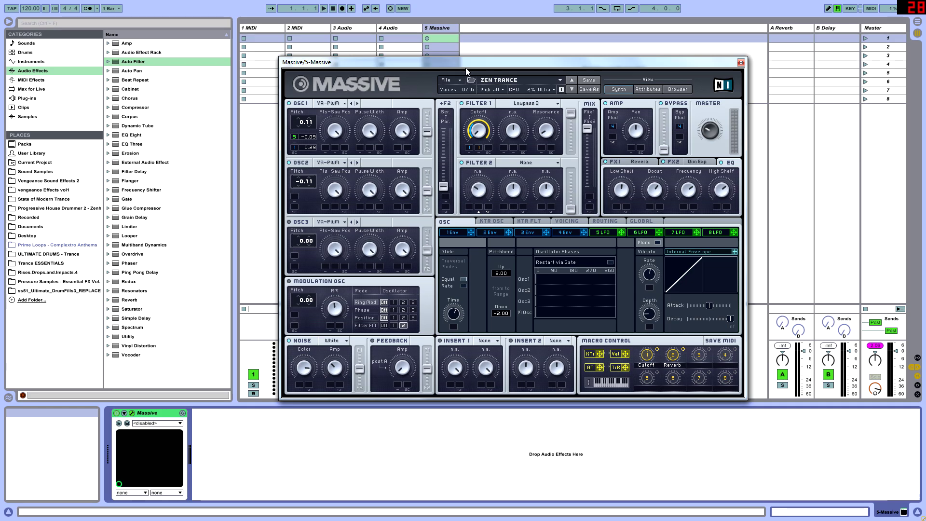
pyautogui.moveTo(463, 67); pyautogui.dragTo(504, 73)
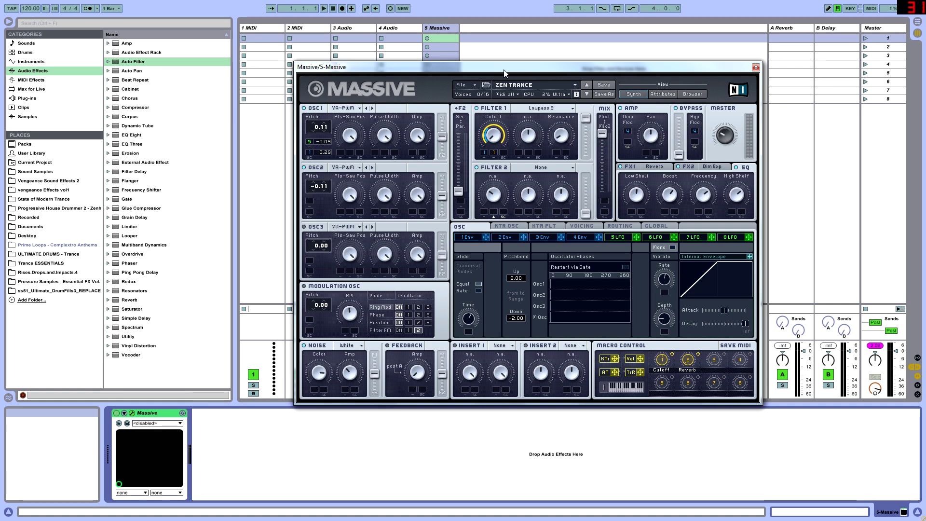
pyautogui.moveTo(447, 74); pyautogui.dragTo(391, 90)
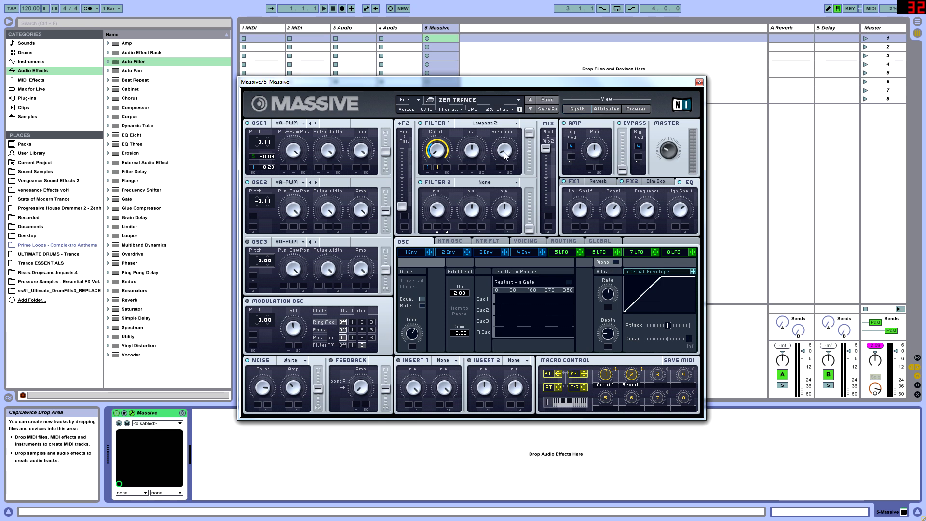
pyautogui.moveTo(533, 143); pyautogui.dragTo(540, 160)
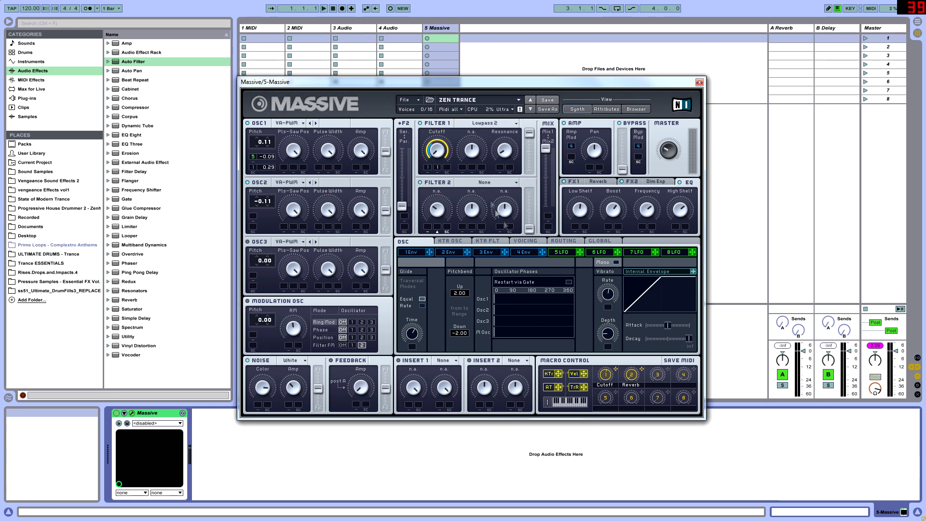
# - Open envelope 4 and examine its attack, decay and level controls
pyautogui.click(527, 253)
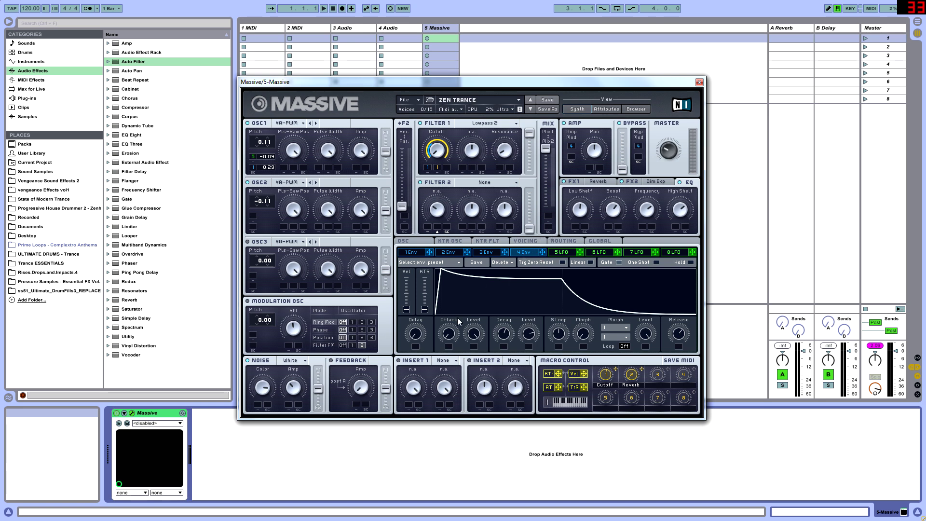
pyautogui.moveTo(448, 339); pyautogui.dragTo(456, 404)
pyautogui.moveTo(471, 326); pyautogui.dragTo(507, 336)
pyautogui.moveTo(528, 337); pyautogui.dragTo(523, 343)
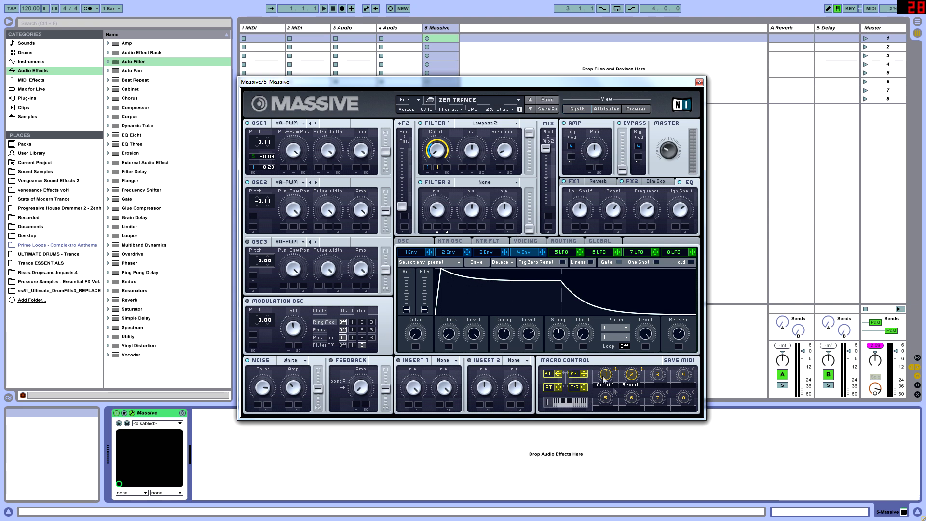
pyautogui.moveTo(531, 339); pyautogui.dragTo(530, 336)
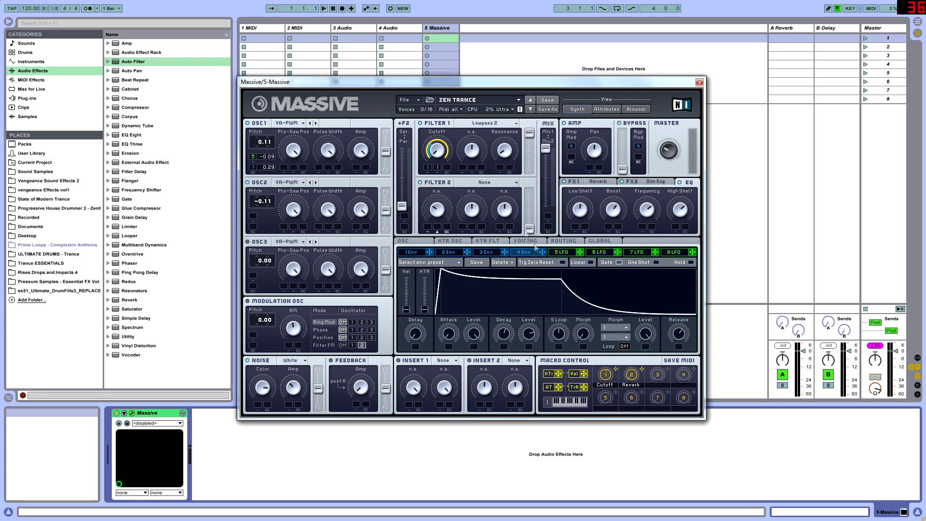
# - Open envelope 1 and slightly lengthen its attack
pyautogui.click(412, 253)
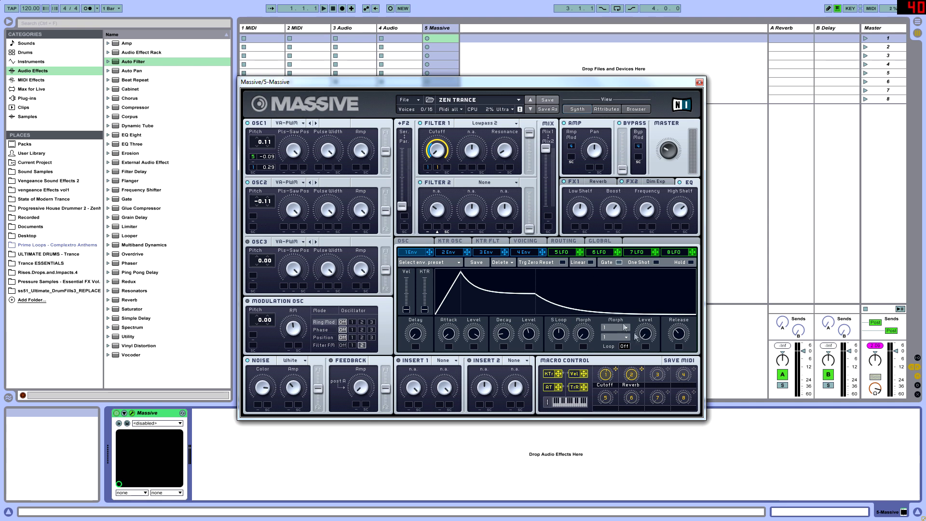
pyautogui.moveTo(449, 333)
pyautogui.mouseDown()
pyautogui.moveTo(456, 337)
pyautogui.moveTo(447, 335)
pyautogui.mouseUp()
pyautogui.moveTo(475, 339)
pyautogui.mouseDown()
pyautogui.moveTo(488, 331)
pyautogui.moveTo(478, 338)
pyautogui.mouseUp()
pyautogui.moveTo(482, 82); pyautogui.dragTo(454, 43)
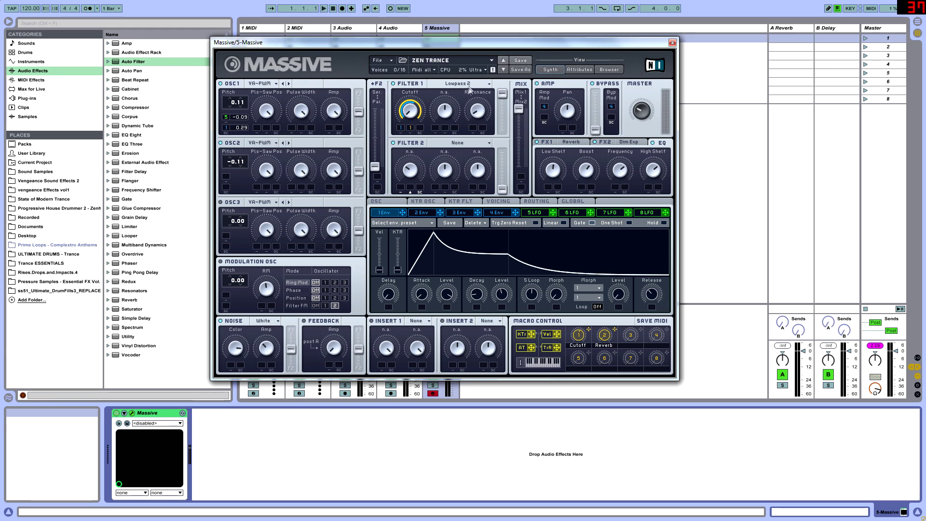
pyautogui.moveTo(406, 42); pyautogui.dragTo(470, 66)
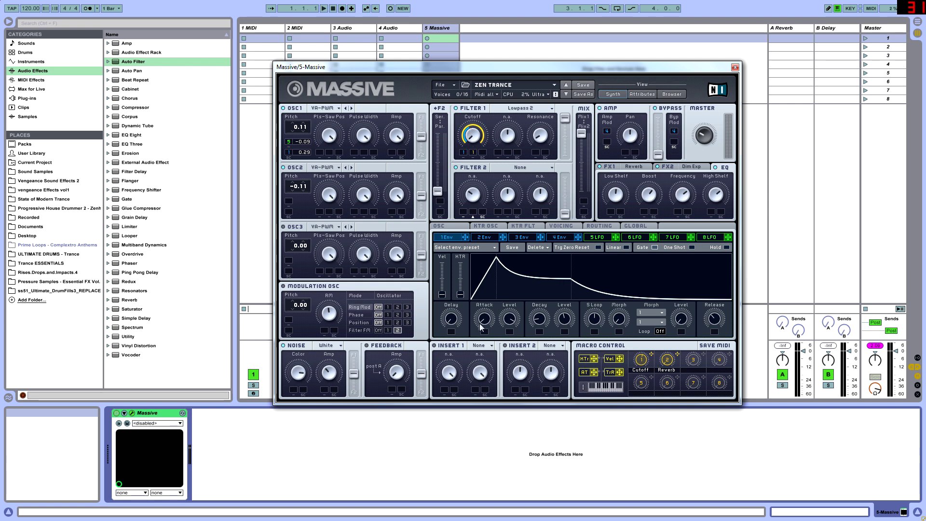
pyautogui.moveTo(486, 322)
pyautogui.mouseDown()
pyautogui.moveTo(481, 337)
pyautogui.moveTo(483, 324)
pyautogui.mouseUp()
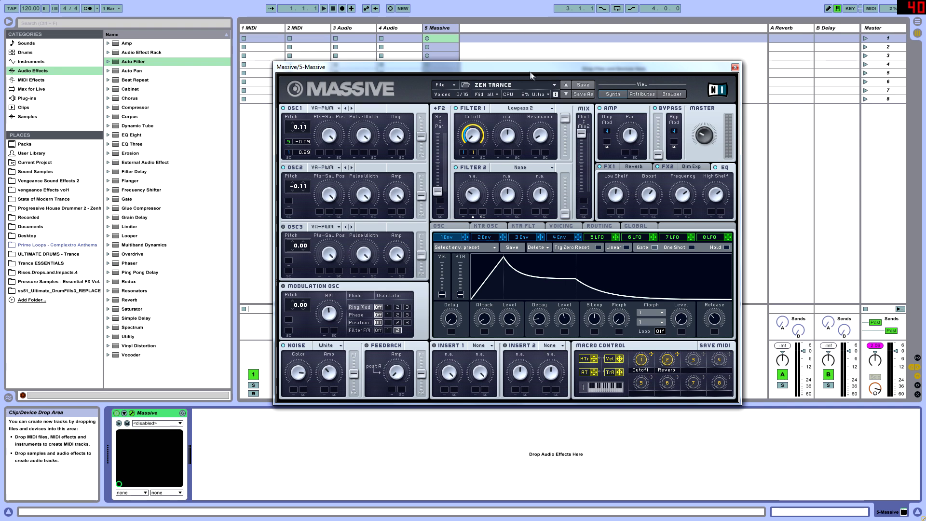
# - Examine envelope 1's modulation amounts on the Filter 1 cutoff and the oscillator 1 pitch
pyautogui.moveTo(530, 72); pyautogui.dragTo(523, 67)
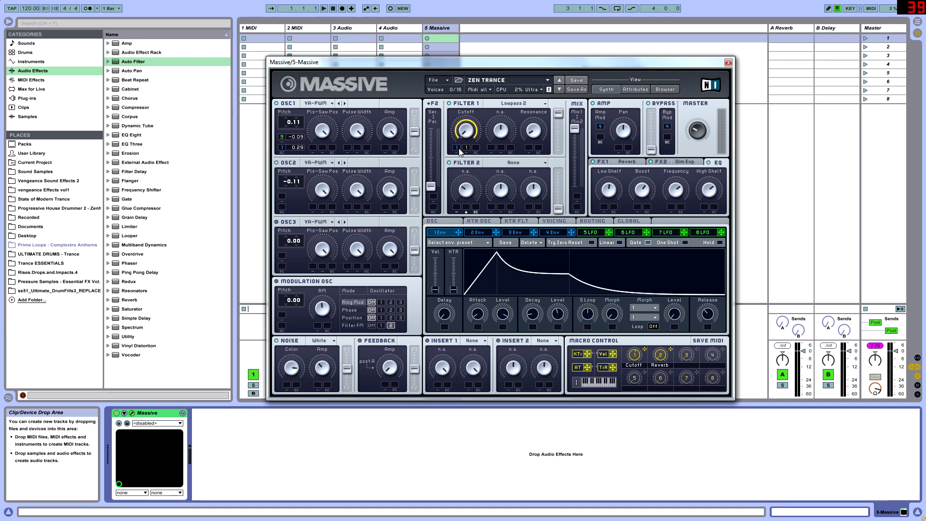
pyautogui.moveTo(458, 148); pyautogui.dragTo(473, 116)
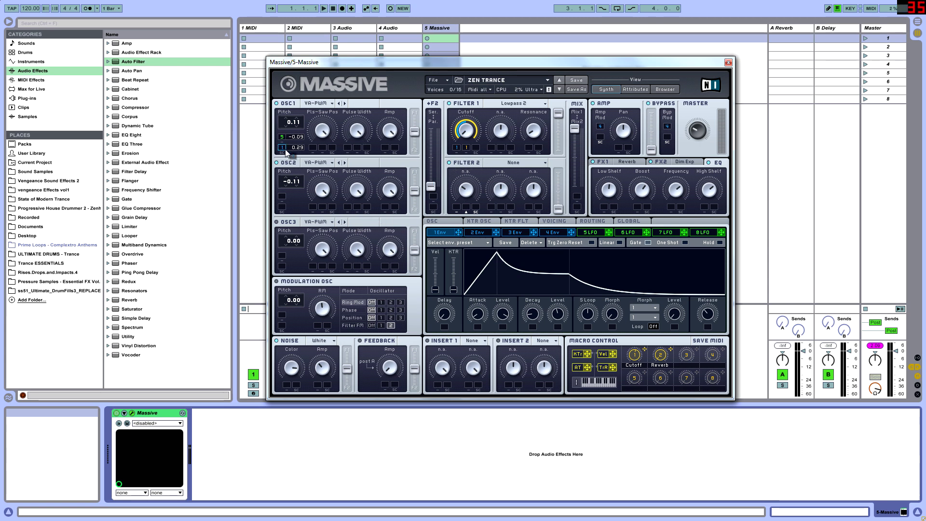
pyautogui.moveTo(304, 153); pyautogui.dragTo(304, 153)
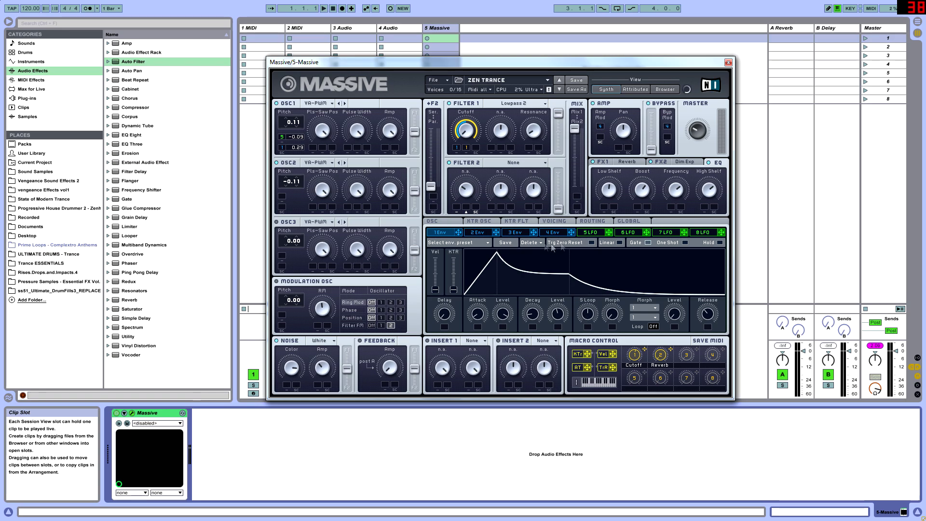
# - Open LFO 5 and set its first curve to a square wave
pyautogui.click(594, 234)
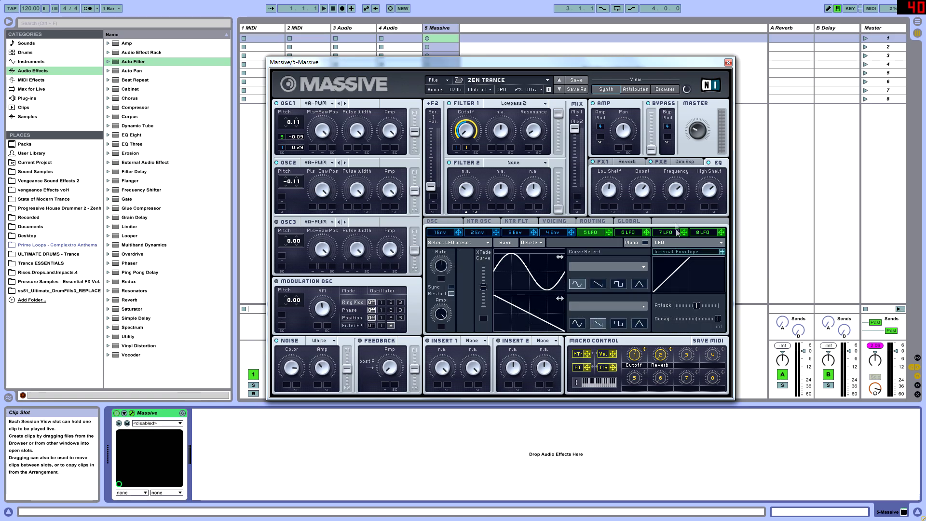
pyautogui.moveTo(541, 57); pyautogui.dragTo(601, 75)
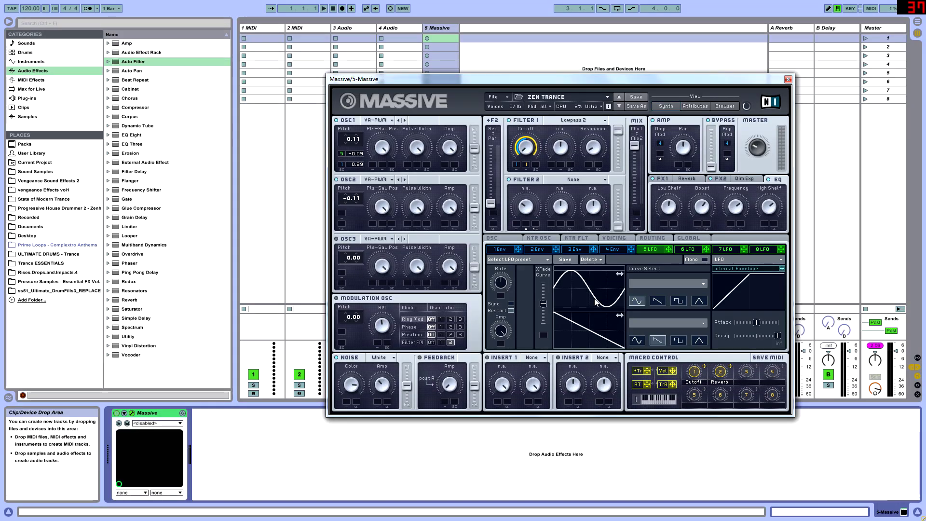
pyautogui.click(679, 301)
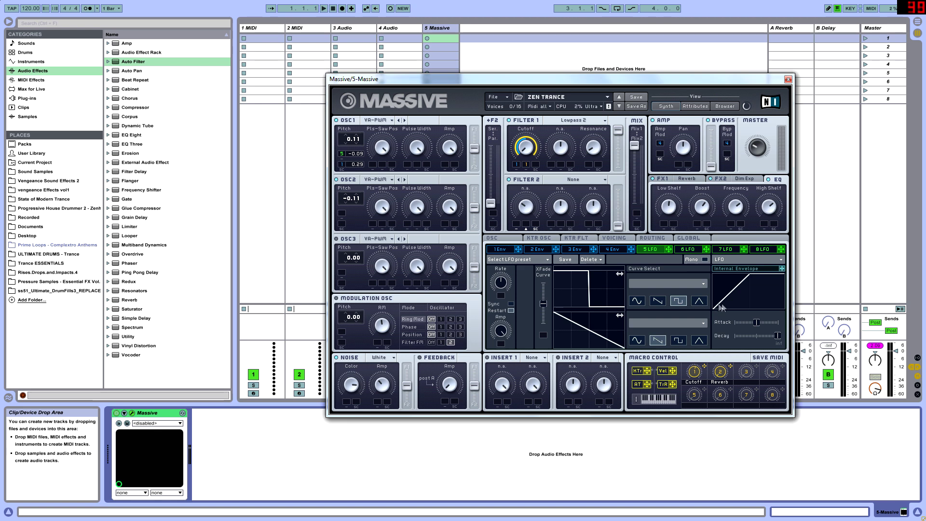
pyautogui.click(659, 302)
pyautogui.click(678, 302)
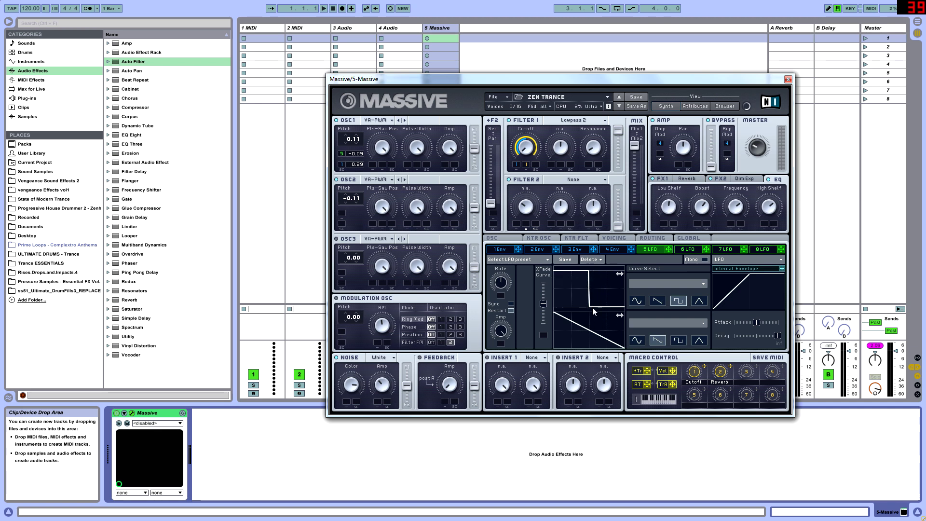
# - Compare the sine, sawtooth and square shapes on LFO 5's first curve, ending on the square wave
pyautogui.click(638, 301)
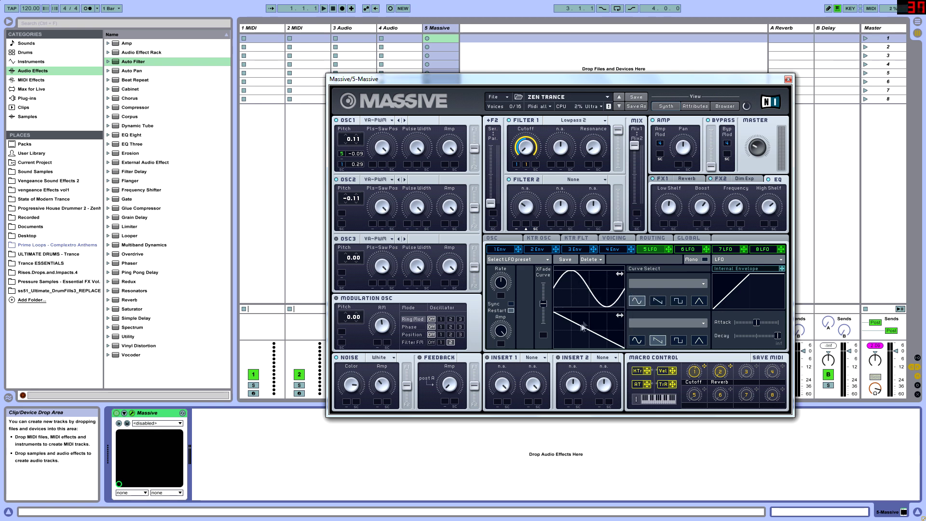
pyautogui.click(654, 301)
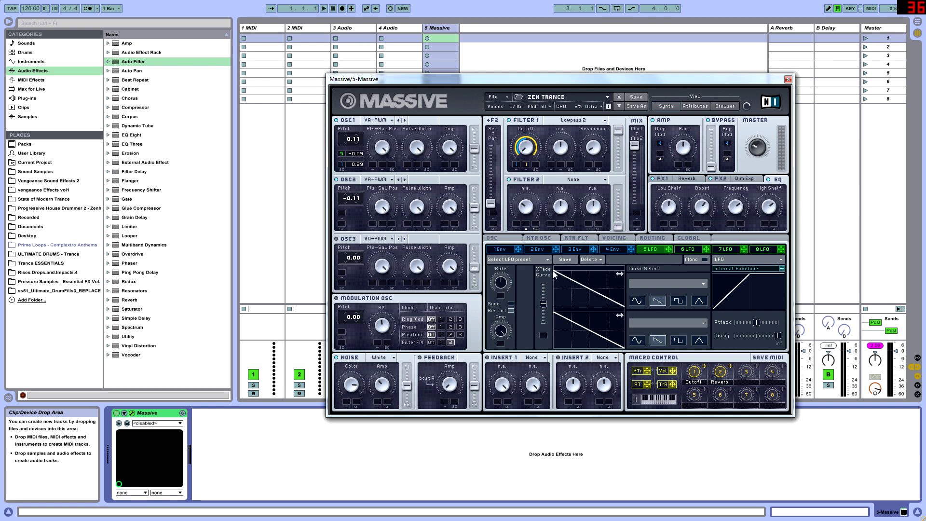
pyautogui.click(678, 301)
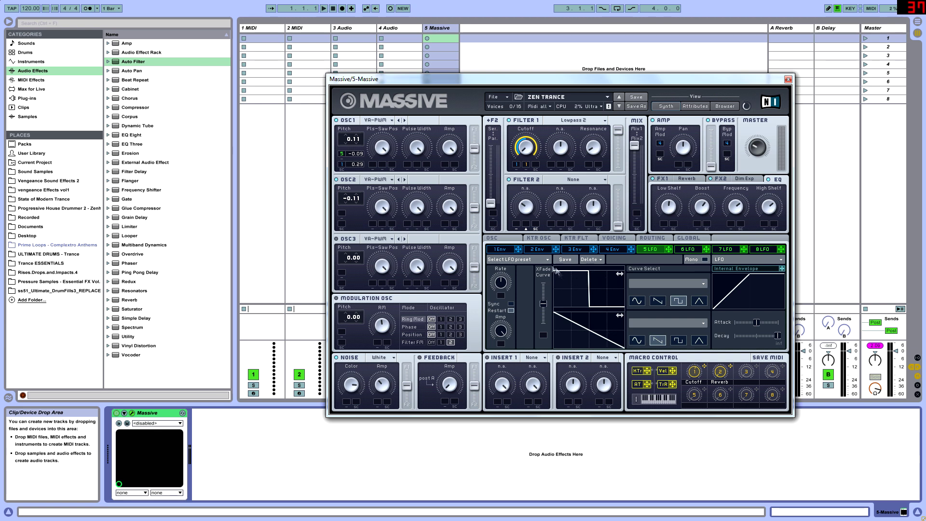
pyautogui.click(638, 301)
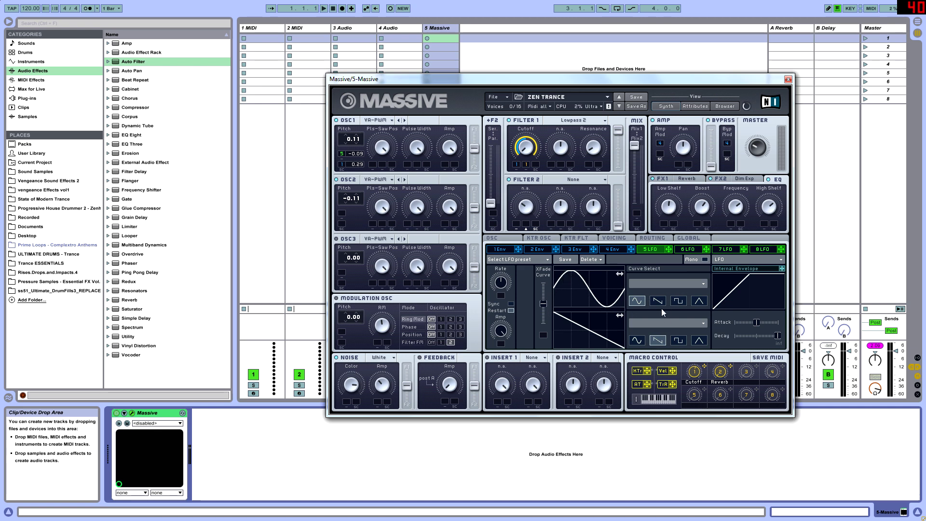
pyautogui.click(676, 302)
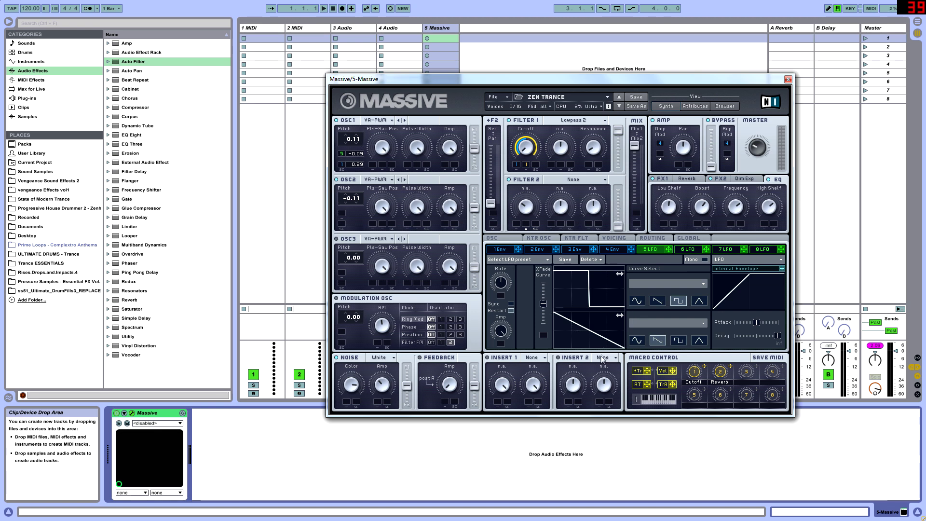
# - Assign LFO 5 to oscillator 1's pitch with a modulation amount of about -0.09
pyautogui.moveTo(448, 79)
pyautogui.mouseDown()
pyautogui.moveTo(591, 73)
pyautogui.moveTo(450, 83)
pyautogui.mouseUp()
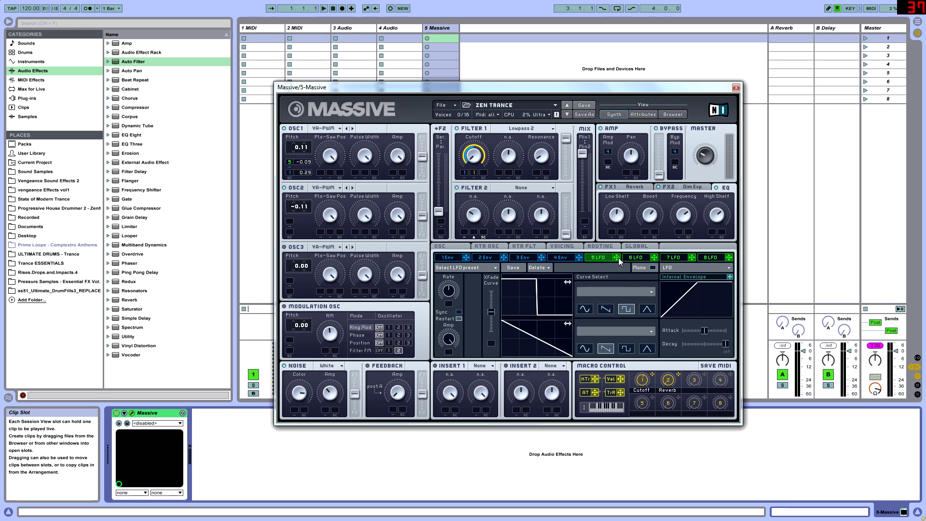
pyautogui.moveTo(617, 259); pyautogui.dragTo(293, 166)
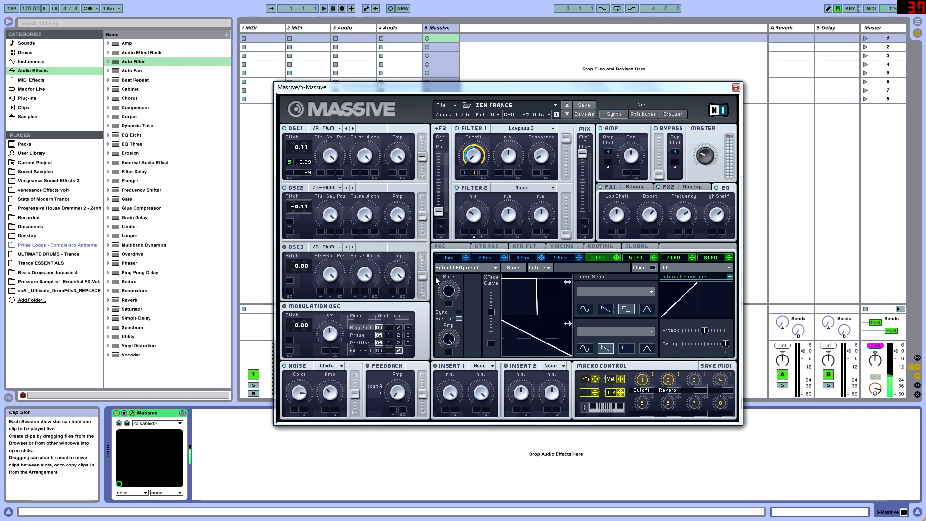
pyautogui.moveTo(305, 166)
pyautogui.mouseDown()
pyautogui.moveTo(326, 157)
pyautogui.moveTo(305, 171)
pyautogui.mouseUp()
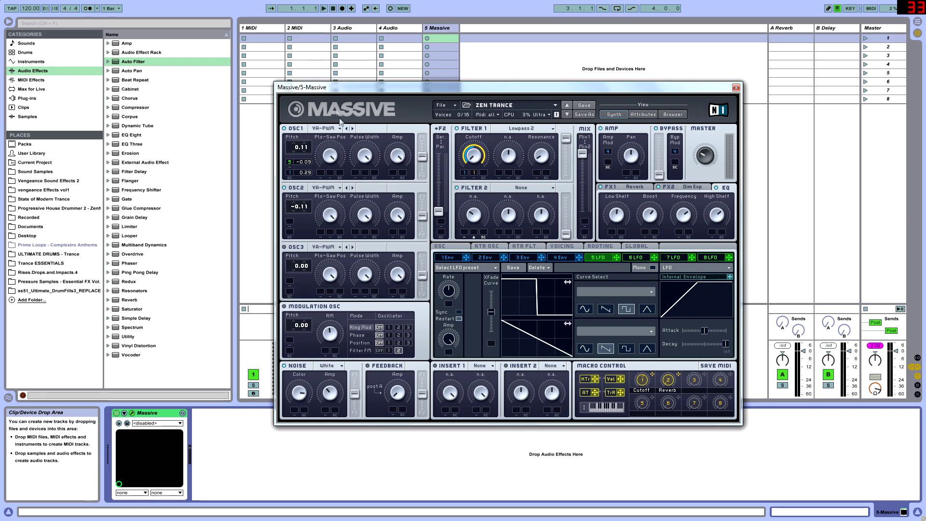
# - Reposition the Massive window and open the Voicing settings to view the unisono options
pyautogui.moveTo(348, 88); pyautogui.dragTo(420, 58)
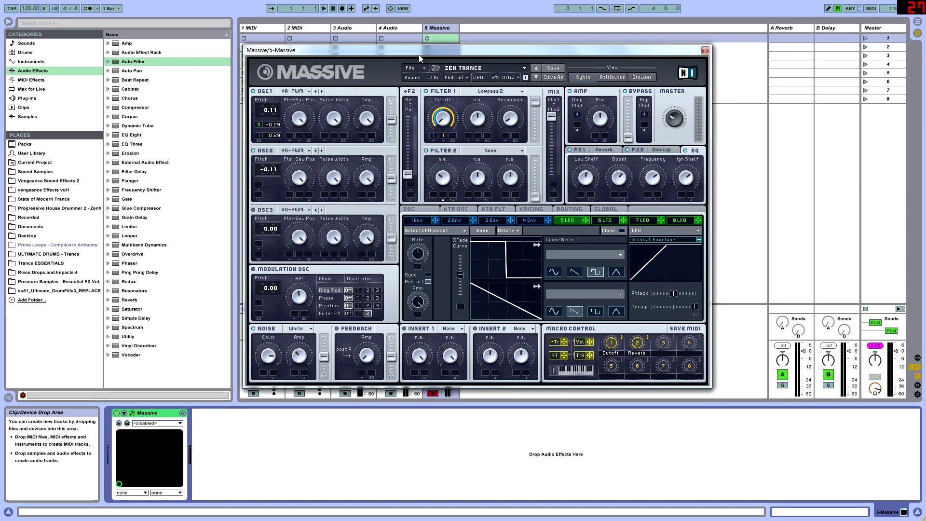
pyautogui.moveTo(426, 50); pyautogui.dragTo(465, 74)
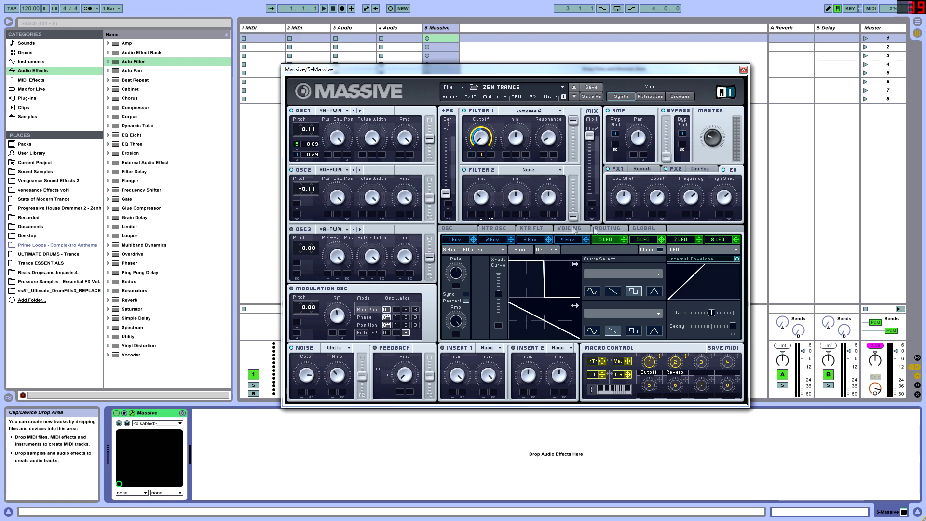
pyautogui.click(533, 229)
pyautogui.click(565, 230)
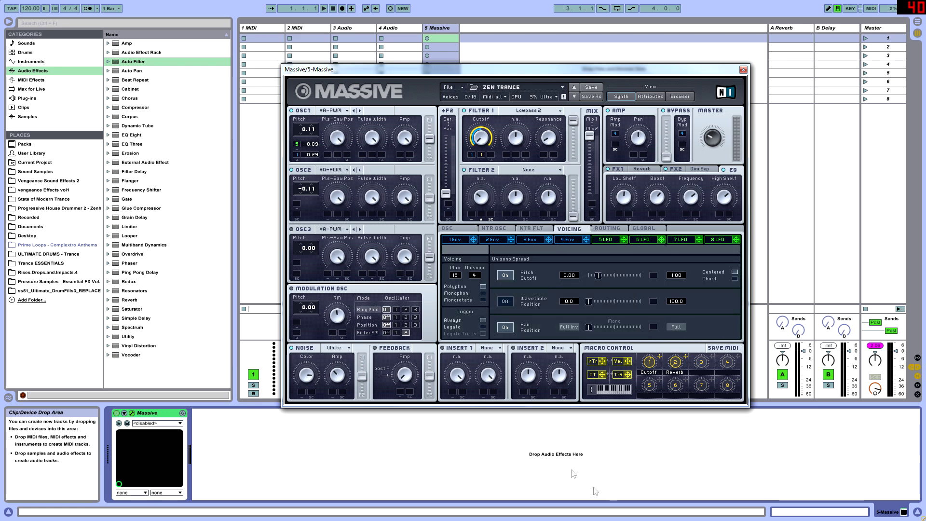
# - Set the number of unisono voices to 5
pyautogui.moveTo(342, 71); pyautogui.dragTo(303, 74)
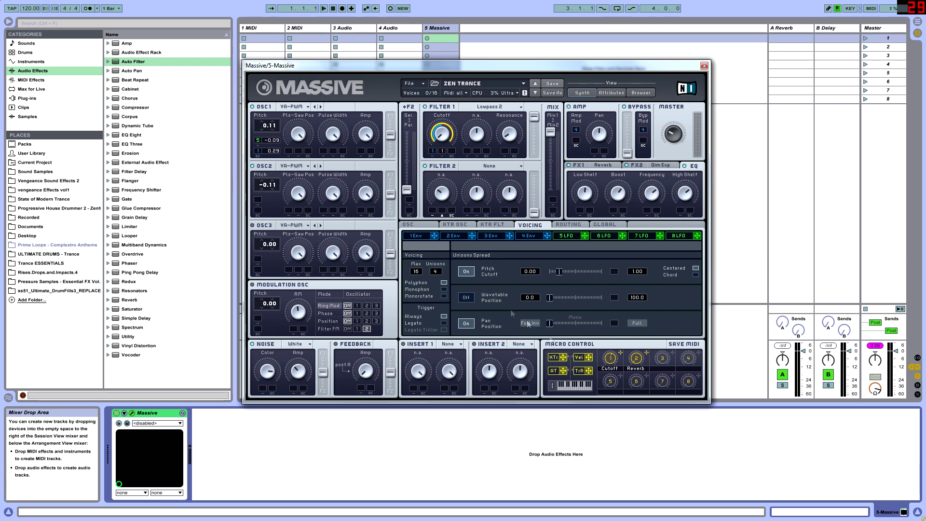
pyautogui.scroll(4, 444, 275)
pyautogui.scroll(1, 440, 275)
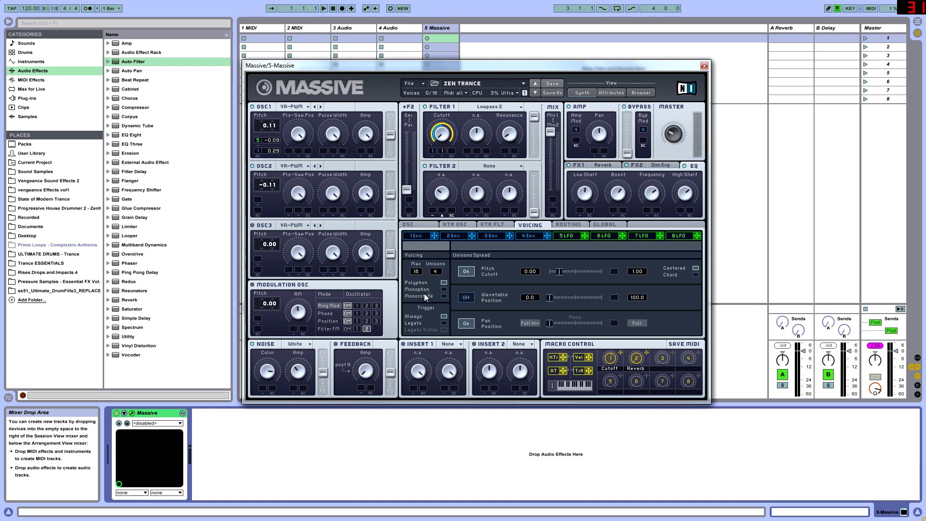
pyautogui.scroll(1, 443, 270)
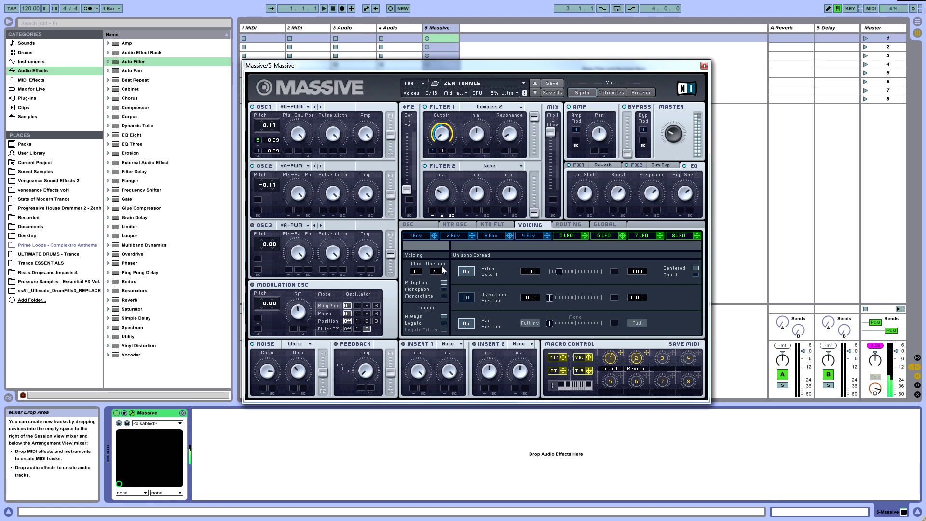
pyautogui.scroll(-8, 444, 270)
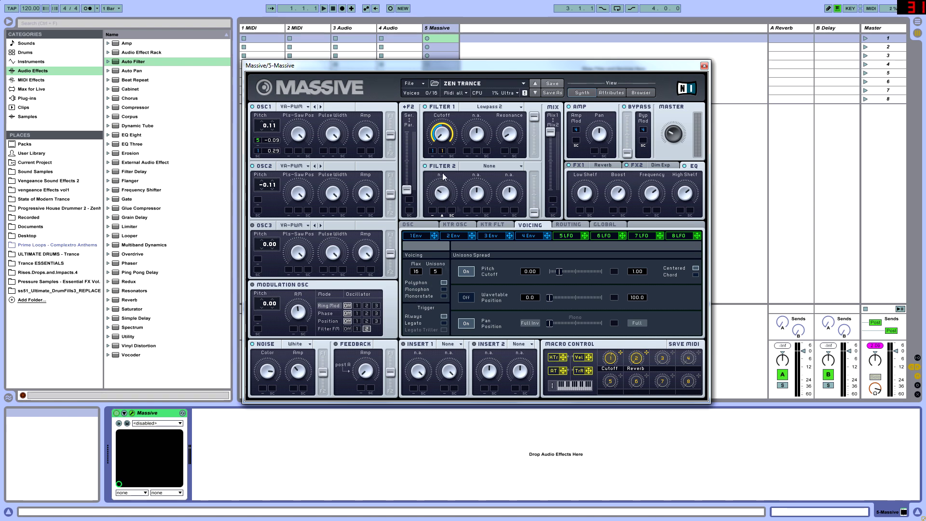
# - Slightly raise the unisono pitch cutoff spread, and try a wider pan position spread before restoring its original setting
pyautogui.moveTo(480, 65); pyautogui.dragTo(431, 63)
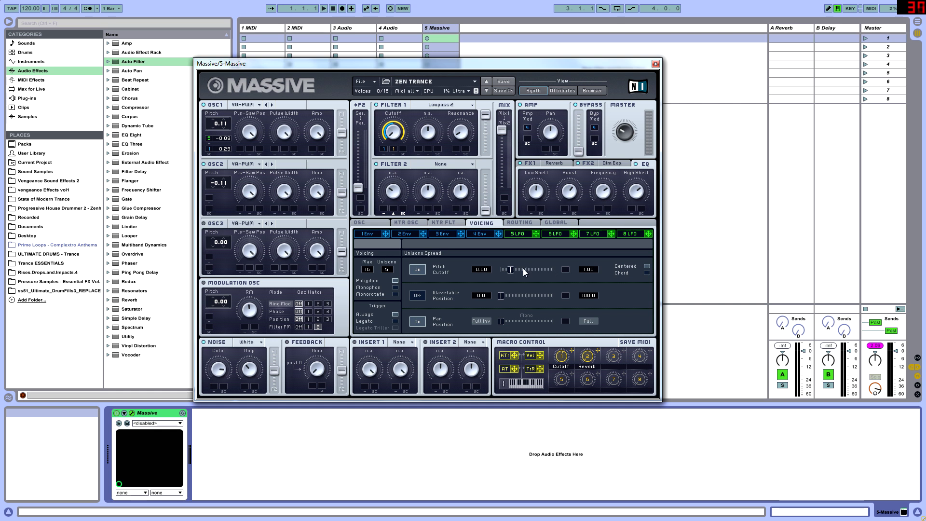
pyautogui.moveTo(510, 272); pyautogui.dragTo(513, 275)
pyautogui.moveTo(501, 321); pyautogui.dragTo(534, 335)
pyautogui.moveTo(525, 328); pyautogui.dragTo(176, 330)
pyautogui.moveTo(502, 321)
pyautogui.mouseDown()
pyautogui.moveTo(540, 321)
pyautogui.moveTo(492, 326)
pyautogui.mouseUp()
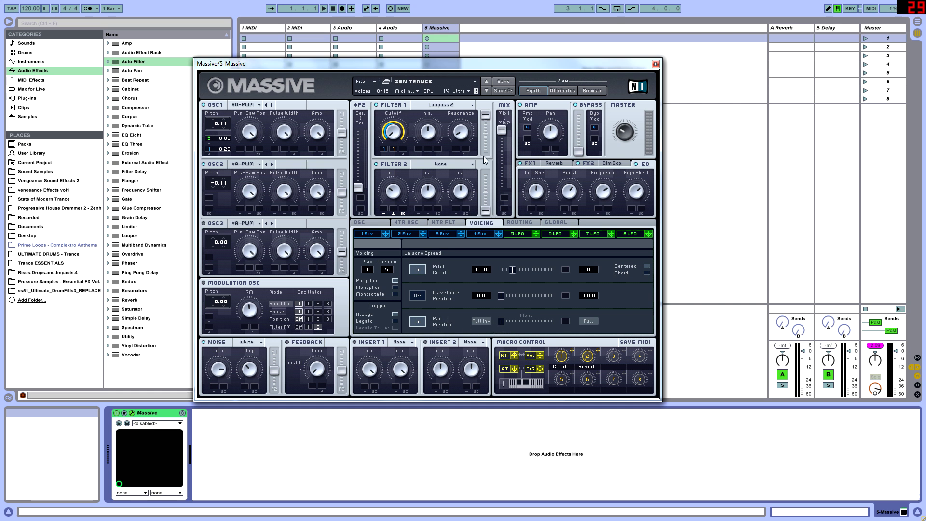
# - Examine the Reverb controls in FX1 and the Dimension Expander controls in FX2
pyautogui.click(535, 166)
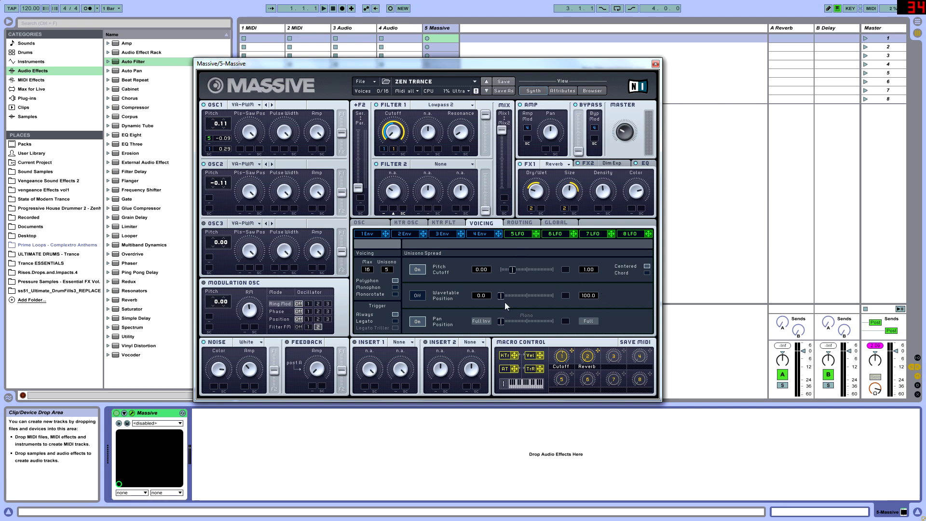
pyautogui.click(589, 164)
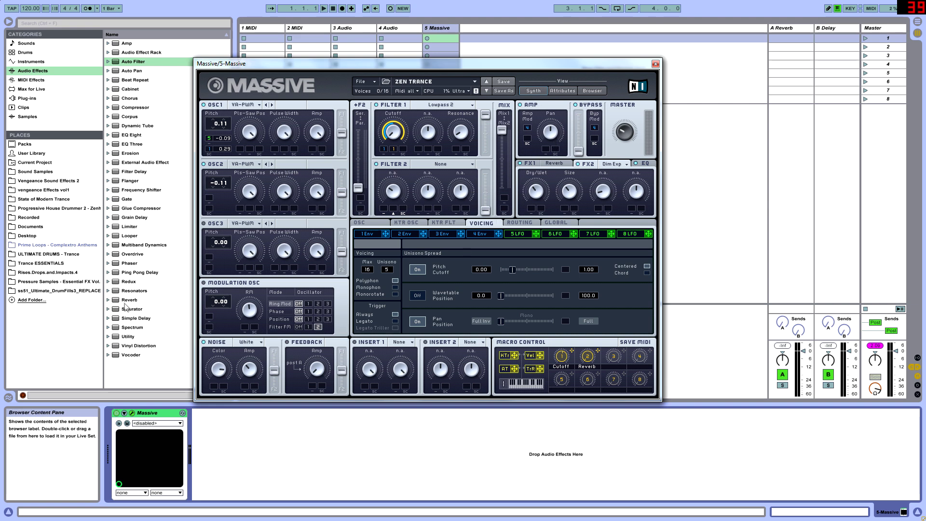
# - Try a Utility device after Massive with a stereo width of 125 %, and remove it from the track
pyautogui.moveTo(128, 341); pyautogui.dragTo(303, 481)
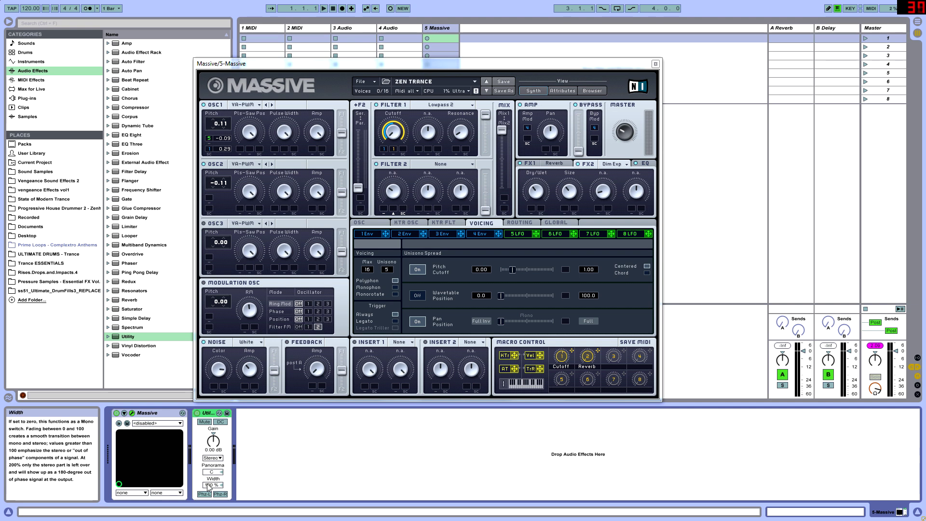
pyautogui.moveTo(212, 486); pyautogui.dragTo(213, 477)
pyautogui.click(197, 413)
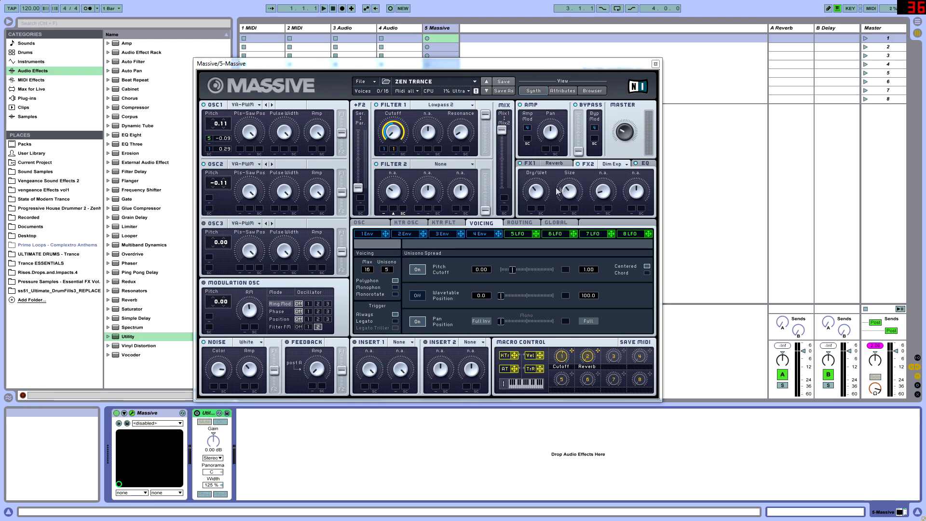
pyautogui.press('Delete')
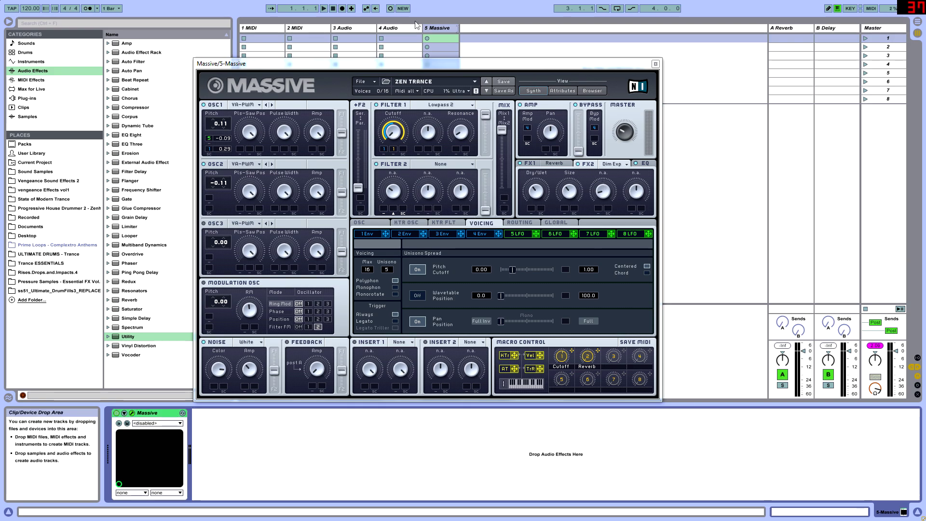
# - Move the Massive window clear of the track controls and examine its EQ shelf, boost and frequency controls
pyautogui.moveTo(293, 64); pyautogui.dragTo(394, 75)
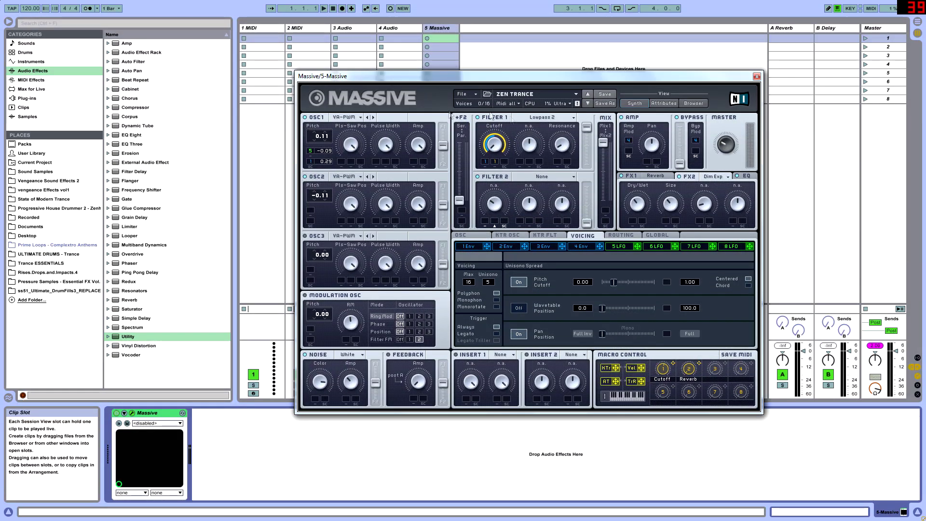
pyautogui.moveTo(457, 81); pyautogui.dragTo(361, 75)
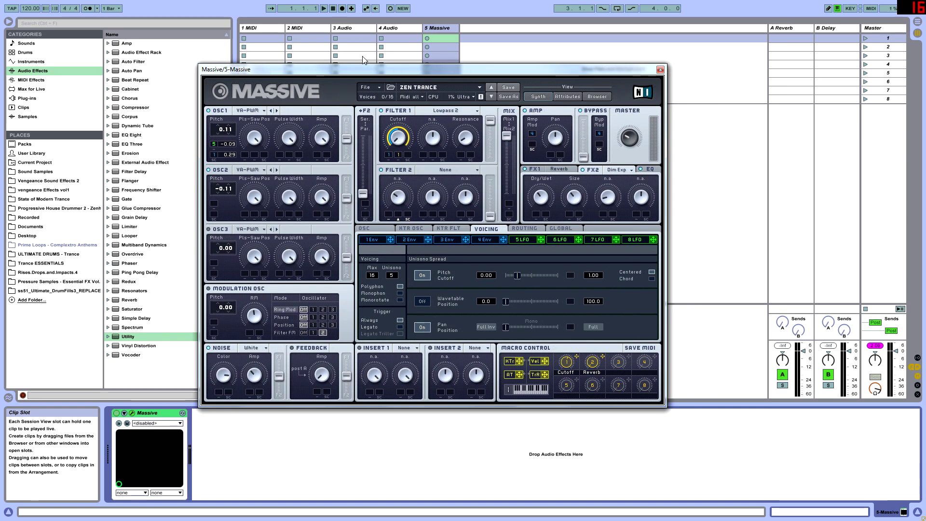
pyautogui.moveTo(597, 70); pyautogui.dragTo(592, 58)
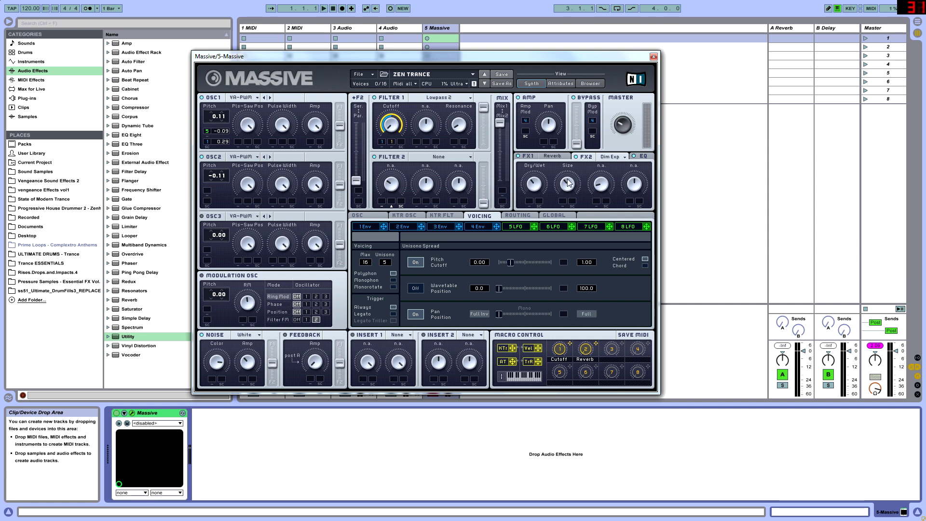
pyautogui.click(641, 157)
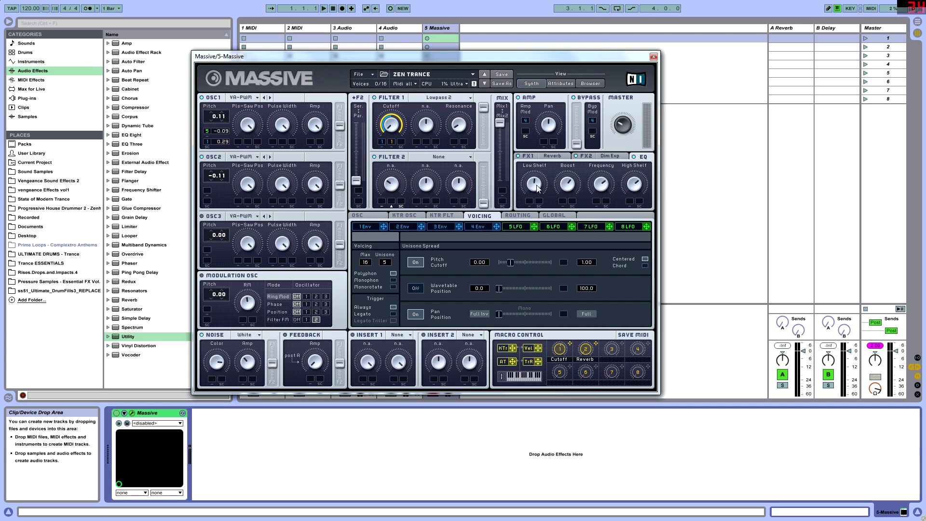
pyautogui.moveTo(366, 56); pyautogui.dragTo(444, 60)
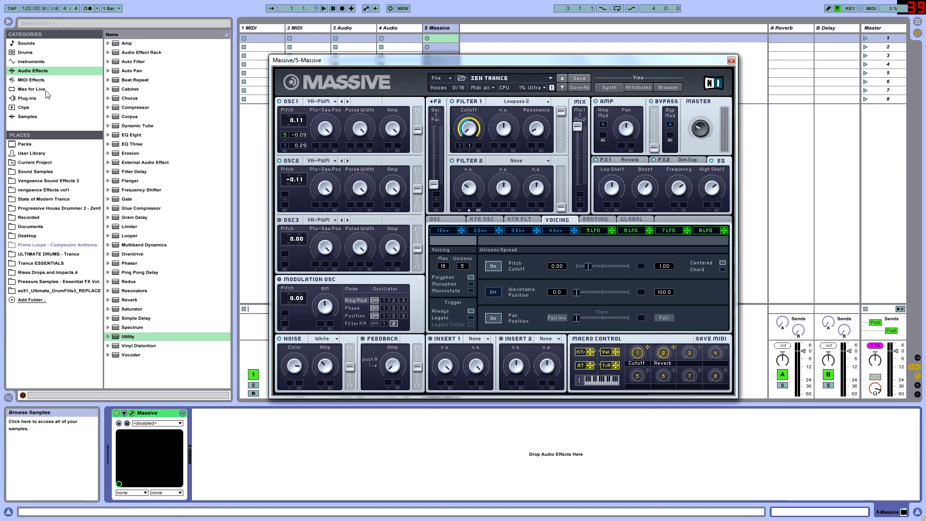
# - Add an EQ Eight after Massive and enlarge its expanded frequency display
pyautogui.moveTo(129, 136)
pyautogui.mouseDown()
pyautogui.moveTo(203, 250)
pyautogui.moveTo(410, 392)
pyautogui.moveTo(415, 434)
pyautogui.mouseUp()
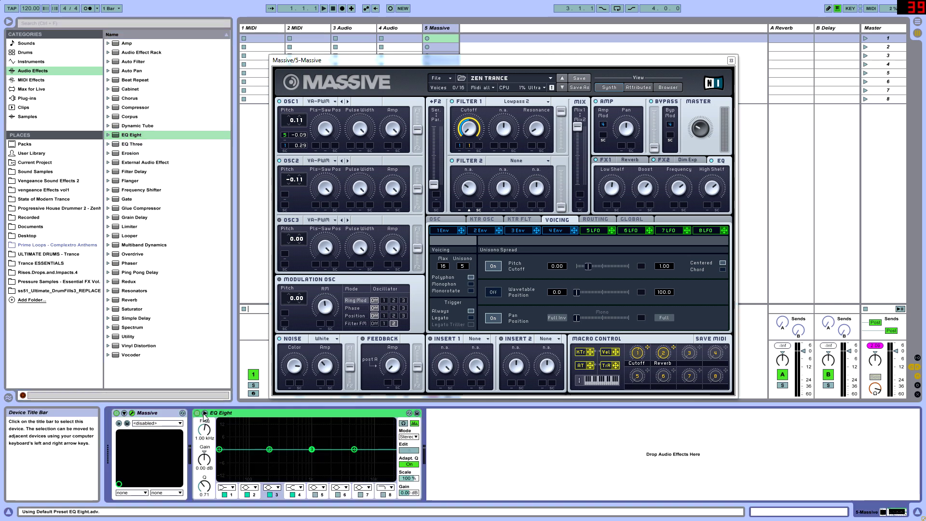
pyautogui.moveTo(386, 60); pyautogui.dragTo(668, 470)
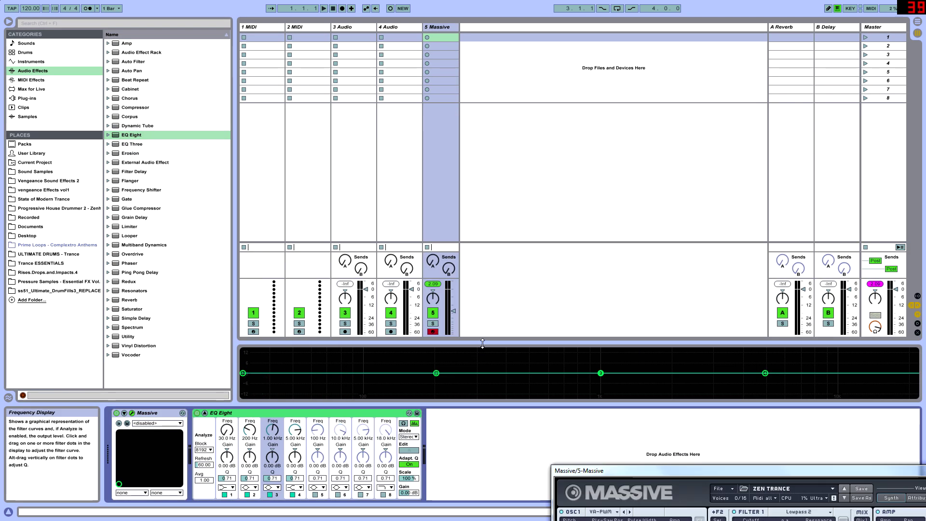
pyautogui.moveTo(483, 345); pyautogui.dragTo(507, 153)
# - Change EQ Eight's band 1 to a low shelf and move it to about 143 Hz
pyautogui.click(227, 487)
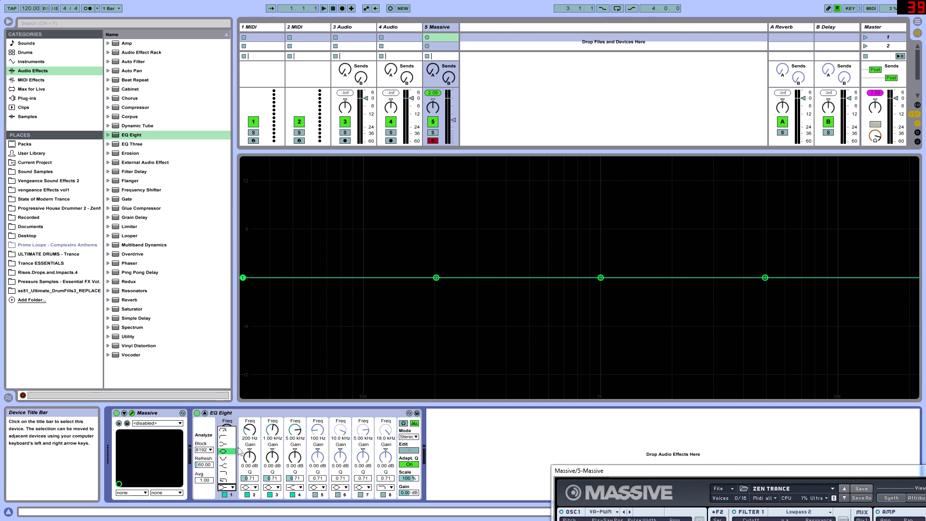
pyautogui.click(224, 444)
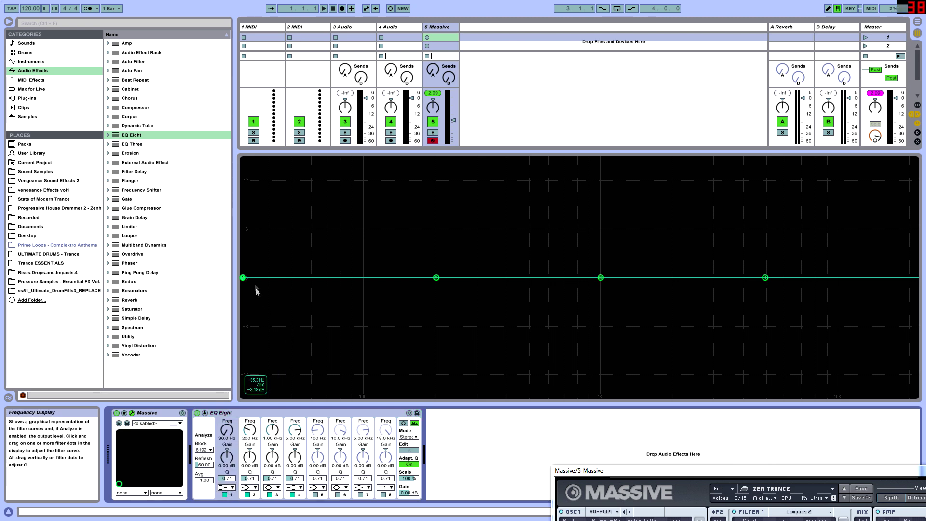
pyautogui.moveTo(243, 278); pyautogui.dragTo(396, 276)
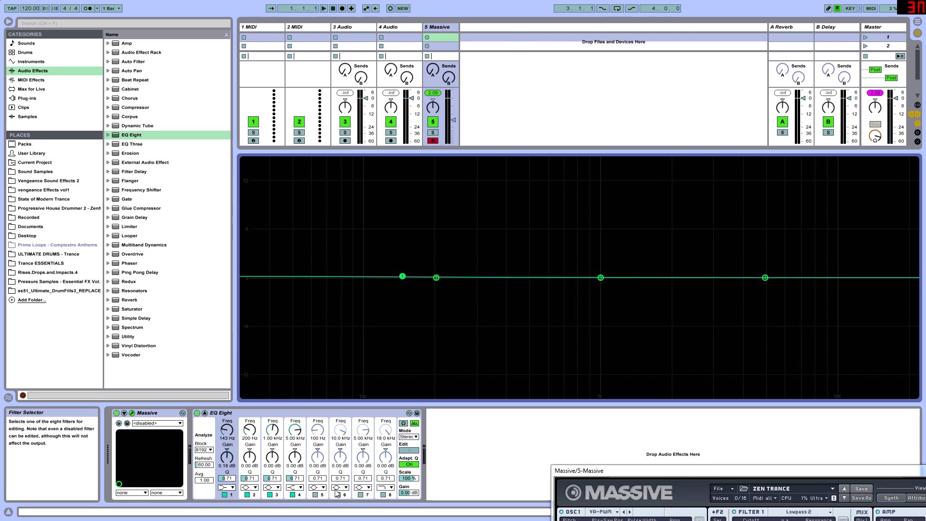
# - Change EQ Eight's band 1 to a high shelf at about 1.37 kHz with a gain of about -0.12 dB
pyautogui.click(226, 488)
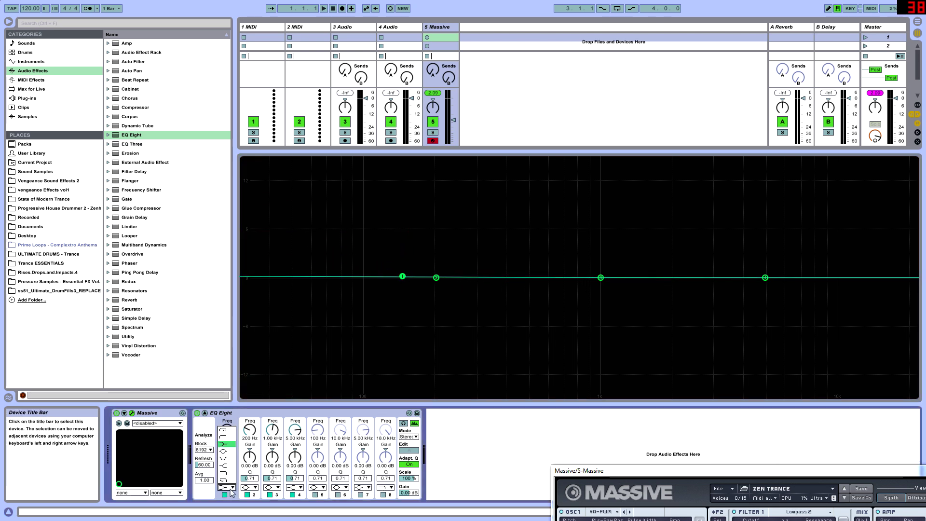
pyautogui.click(228, 467)
pyautogui.moveTo(402, 276); pyautogui.dragTo(665, 245)
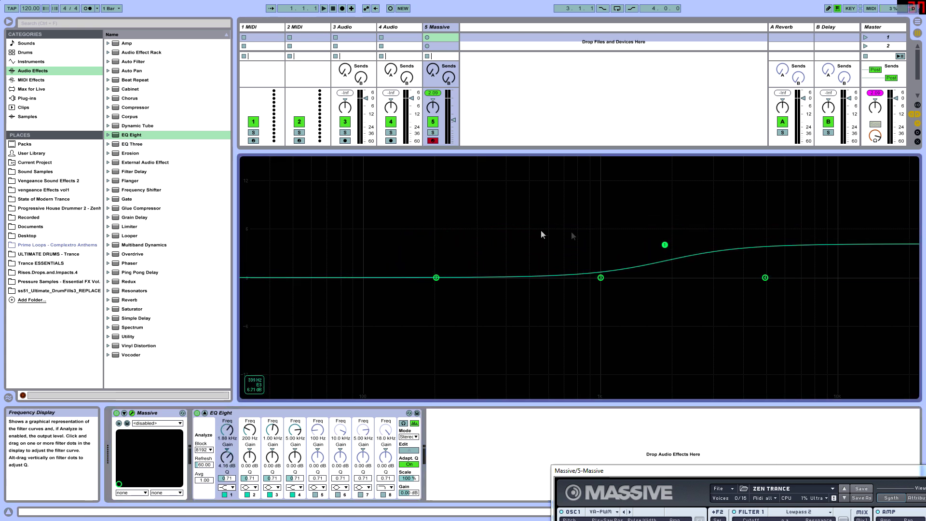
pyautogui.moveTo(664, 245); pyautogui.dragTo(633, 278)
# - Collapse EQ Eight's enlarged display and bring the whole Massive window back into view
pyautogui.moveTo(297, 152); pyautogui.dragTo(651, 470)
pyautogui.moveTo(573, 471); pyautogui.dragTo(315, 178)
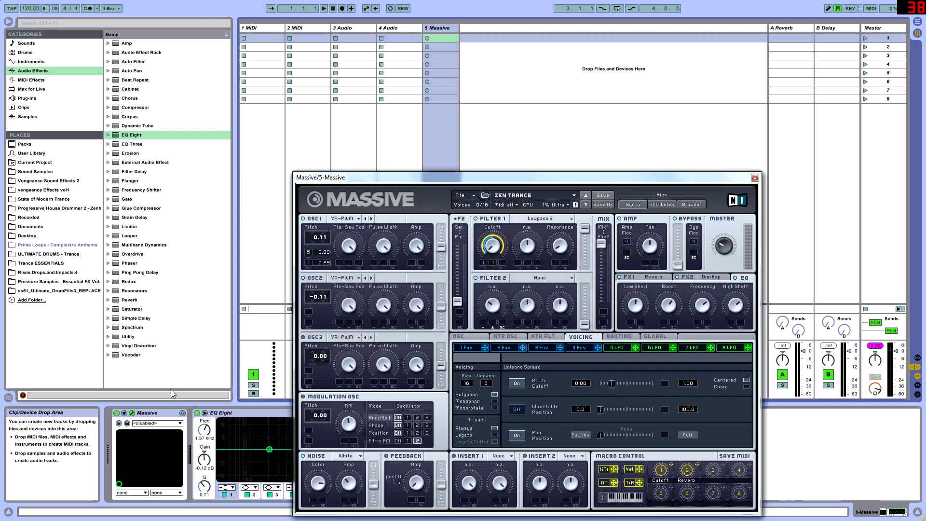
# - Delete EQ Eight from the Massive track and move the Massive window up to the middle of the screen
pyautogui.click(225, 413)
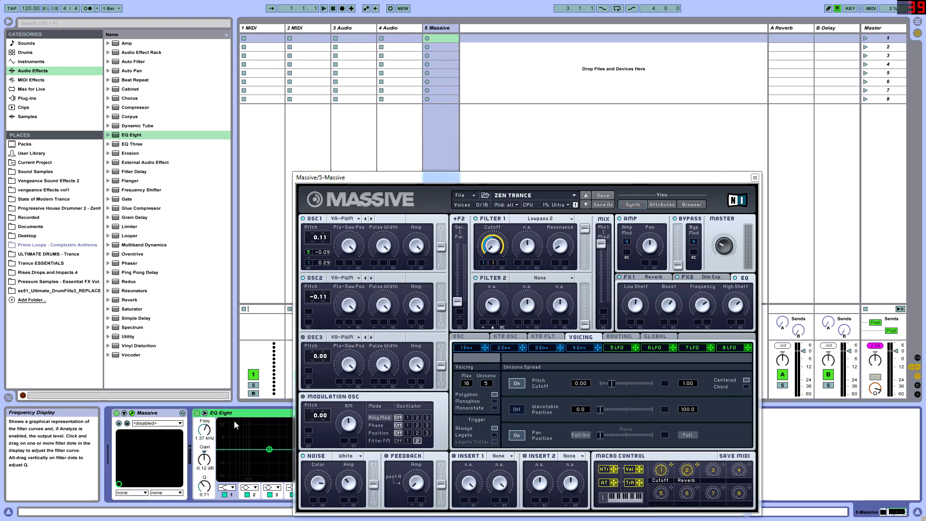
pyautogui.press('Delete')
pyautogui.moveTo(636, 181); pyautogui.dragTo(558, 67)
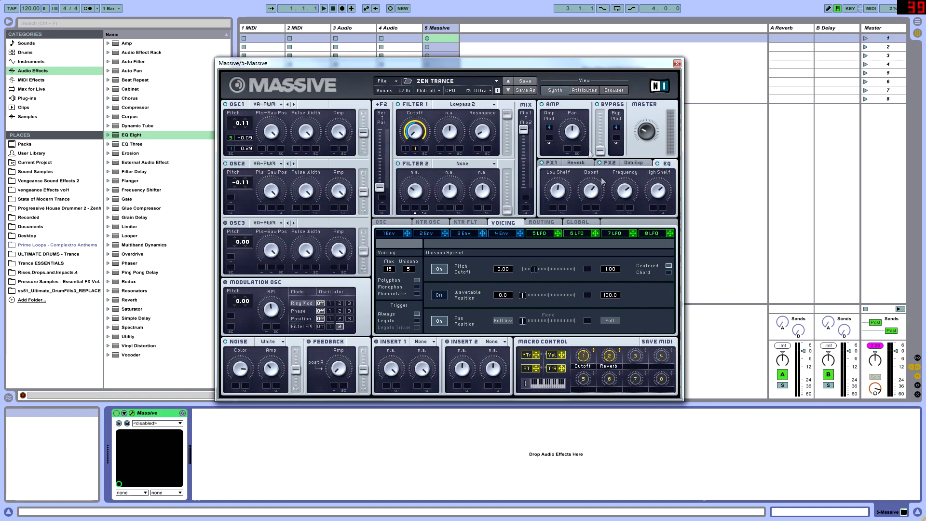
# - Review Massive's envelope 4, the FX1 reverb and EQ settings, and the general oscillator page
pyautogui.click(501, 233)
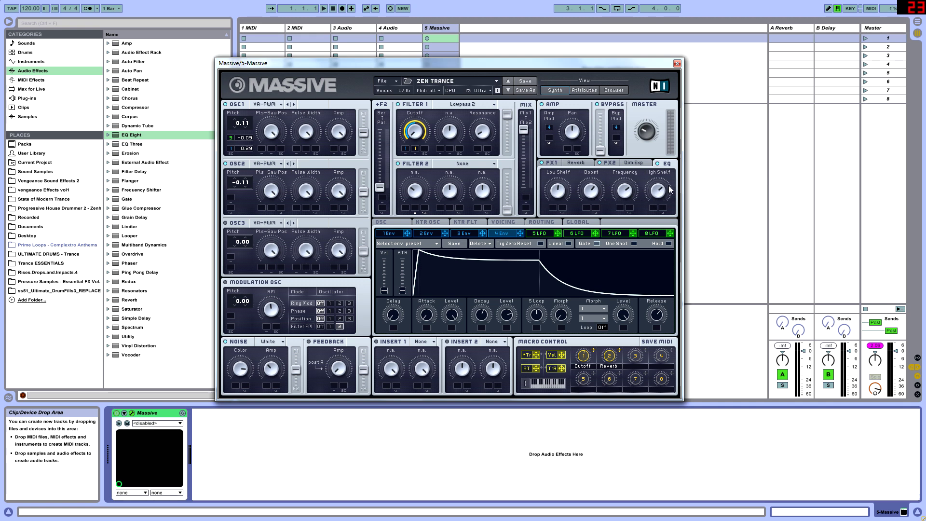
pyautogui.click(622, 164)
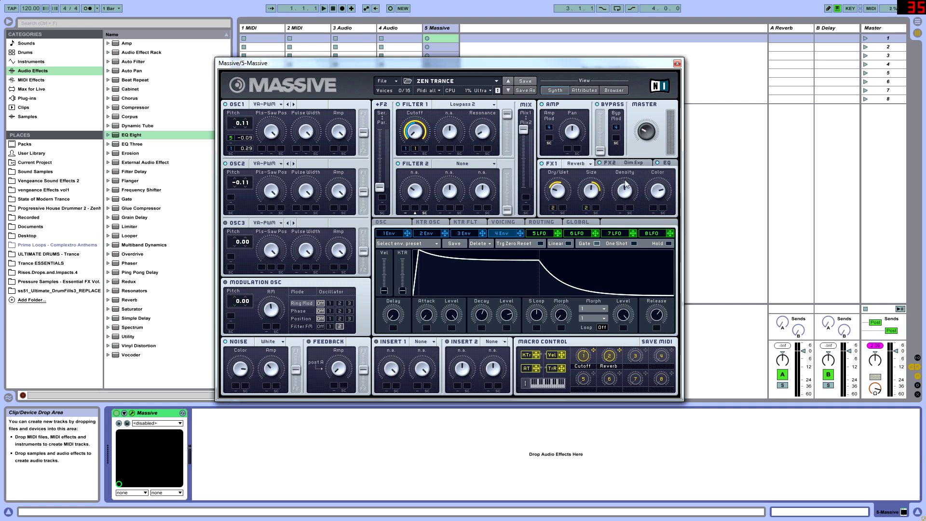
pyautogui.click(665, 164)
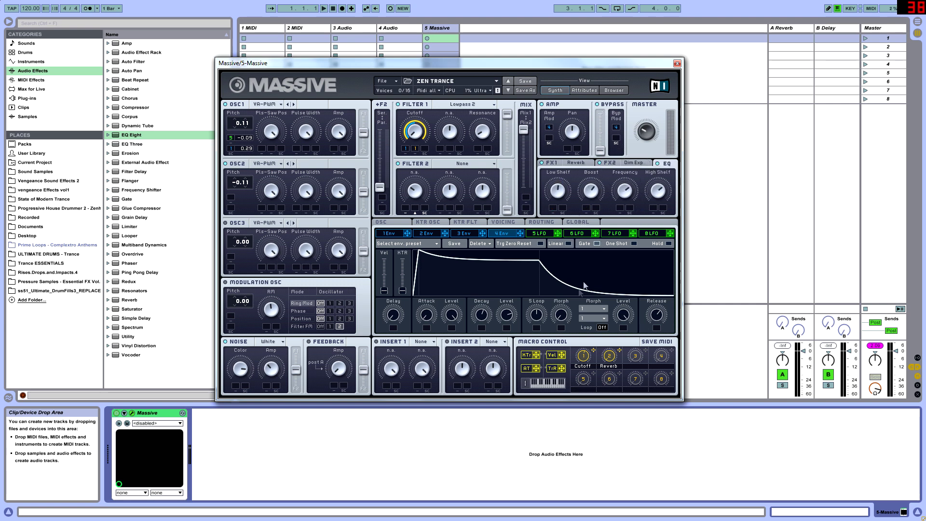
pyautogui.click(381, 222)
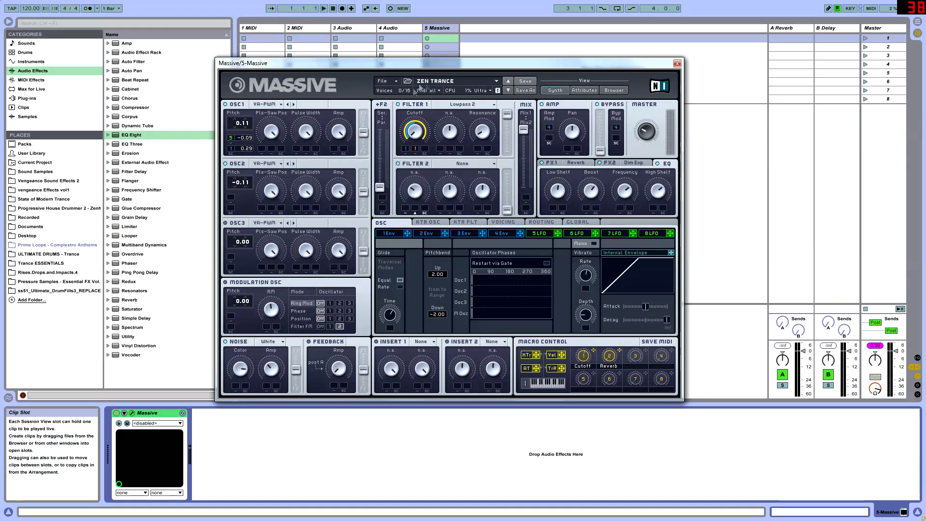
# - Reposition the Massive window so it is fully in view and label macro control 1 "Cutoff"
pyautogui.moveTo(411, 72); pyautogui.dragTo(524, 134)
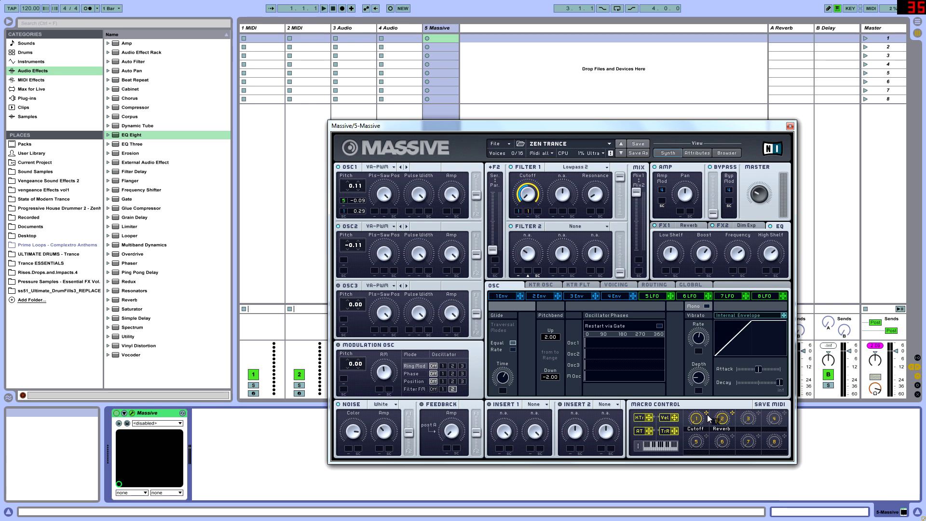
pyautogui.doubleClick(695, 430)
pyautogui.press('BackSpace')
pyautogui.write('Cutoff')
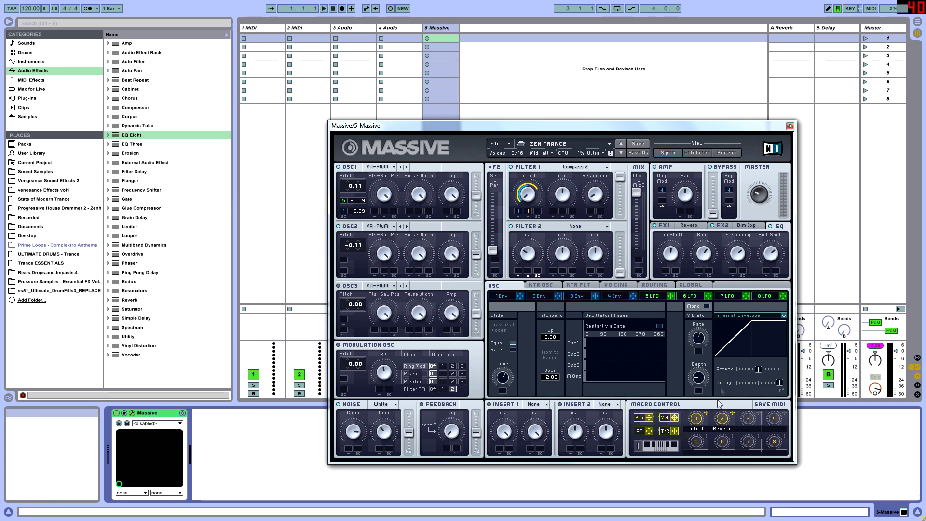
# - Compare the FX1 reverb settings with the FX2 Dimension Expander settings, ending on FX1
pyautogui.click(682, 226)
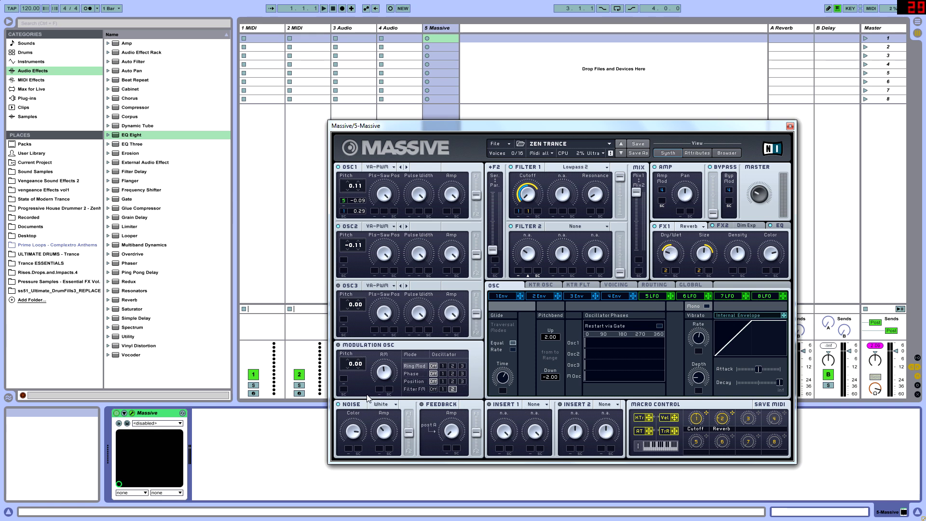
pyautogui.click(737, 231)
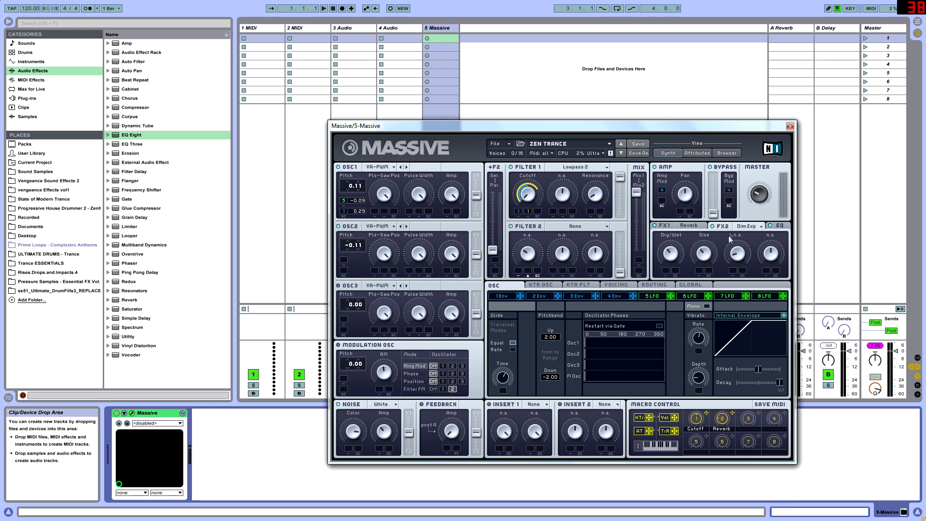
pyautogui.click(679, 229)
# - Check the oscillator keytracking curve, return to the general oscillator page, and move the Massive window toward the browser
pyautogui.click(541, 285)
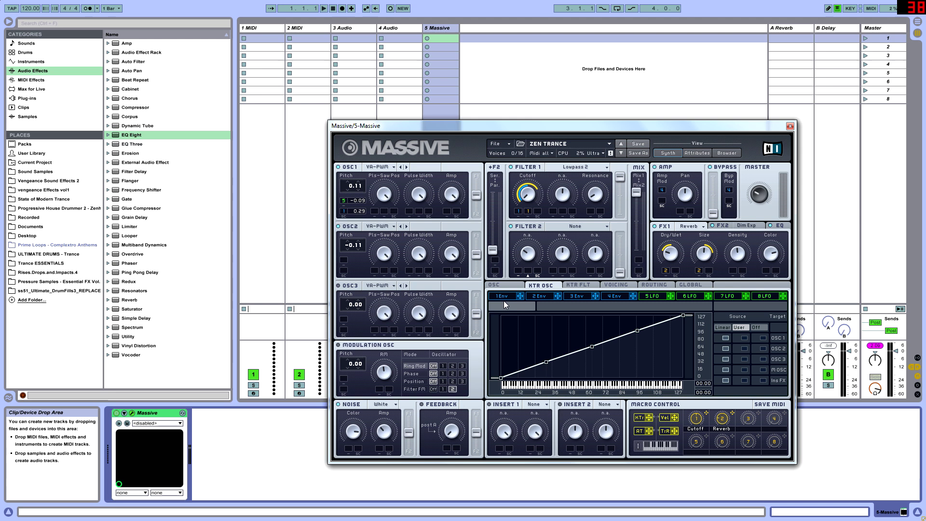
pyautogui.click(495, 284)
pyautogui.moveTo(436, 131); pyautogui.dragTo(217, 90)
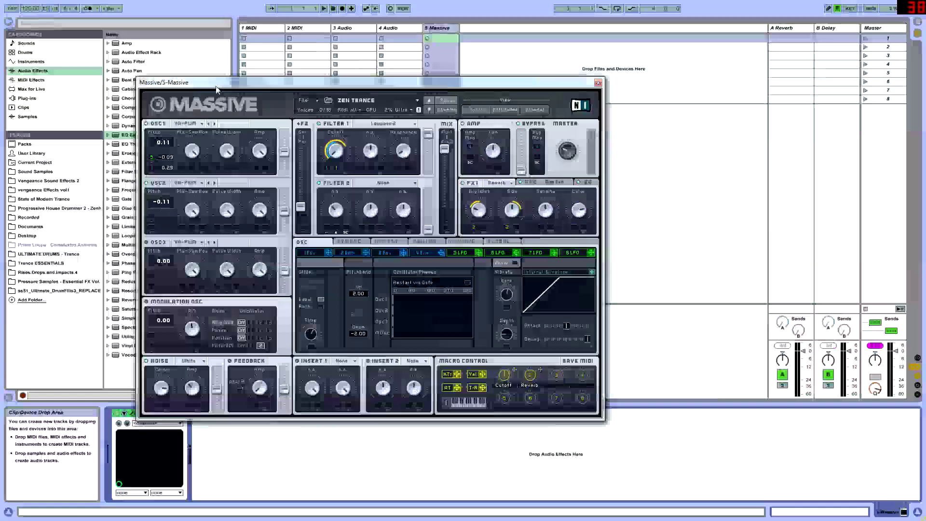